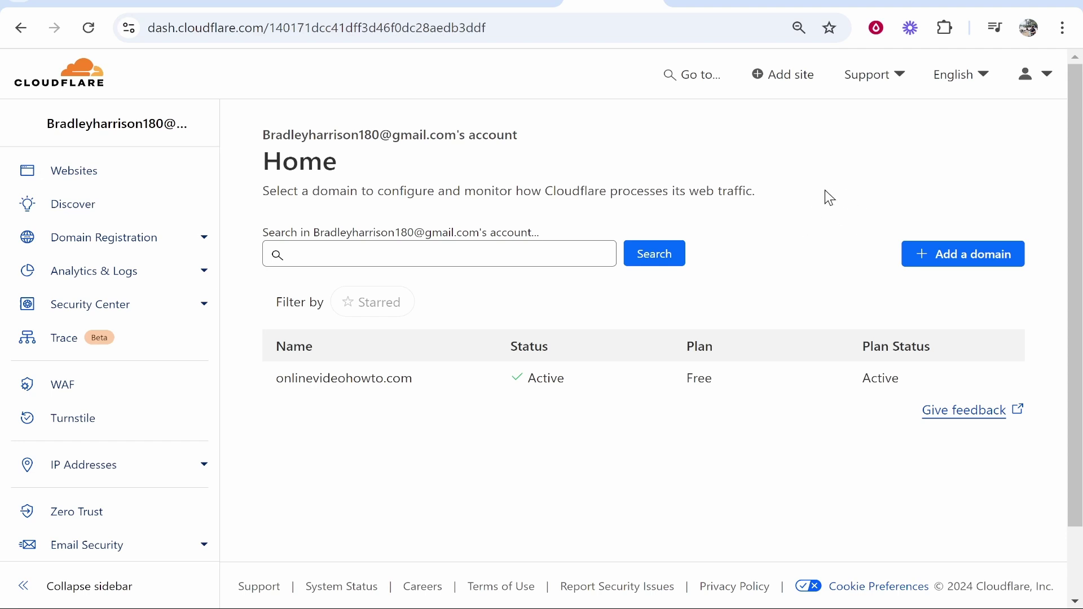
- Go from the Shopify themes page to Cloudflare's Domain Registration > Manage Domains list
left_click(716, 2)
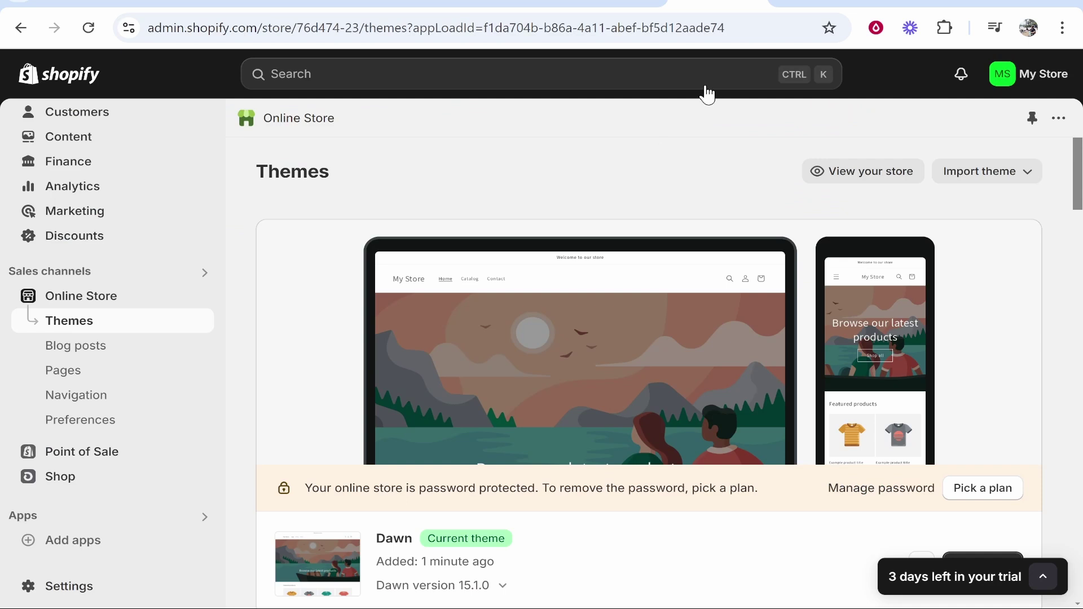
left_click(614, 2)
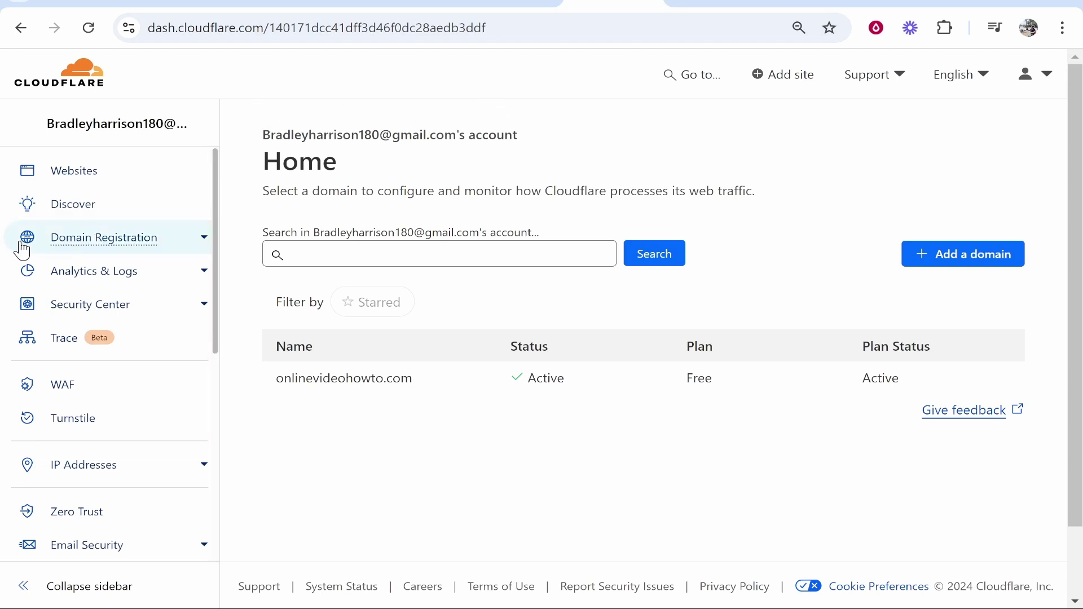
left_click(116, 241)
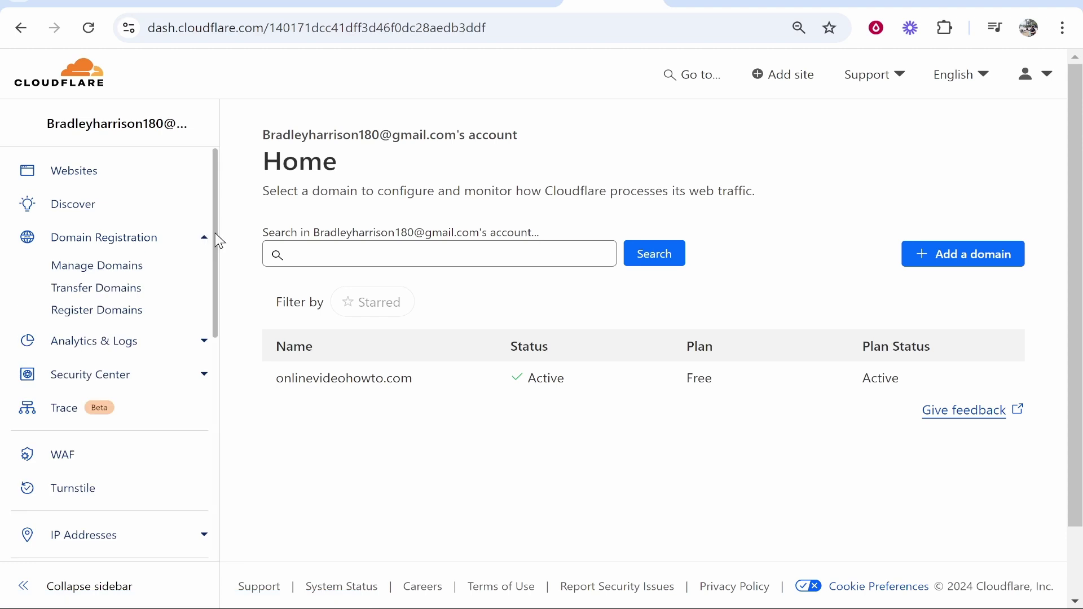
left_click(75, 271)
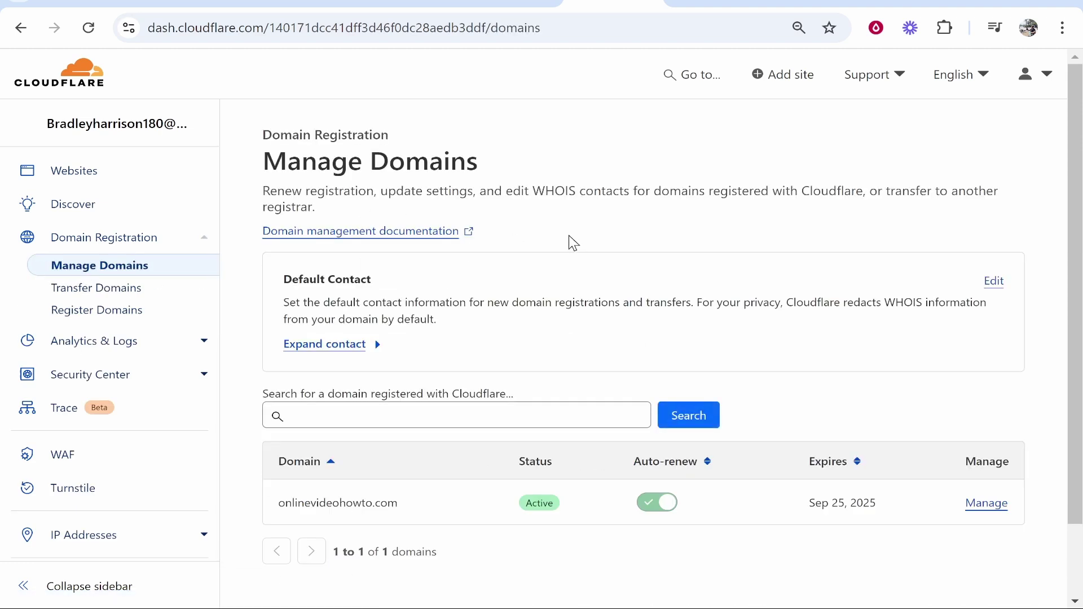
scroll(480, 315, "down", 1)
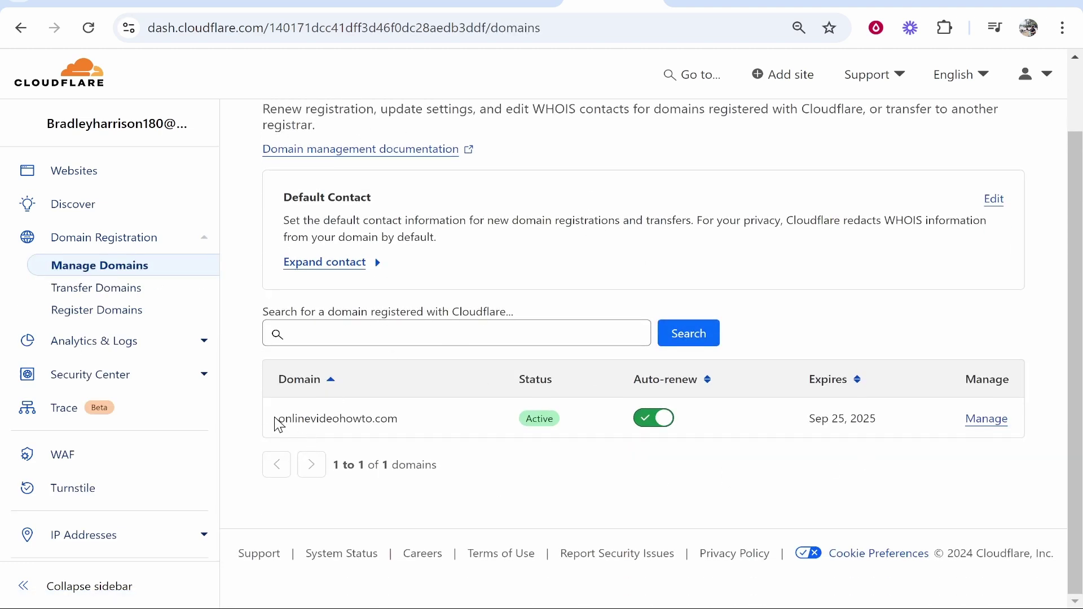
- Open onlinevideohowto.com's empty DNS records page, then go back to Shopify's themes page
left_click(988, 420)
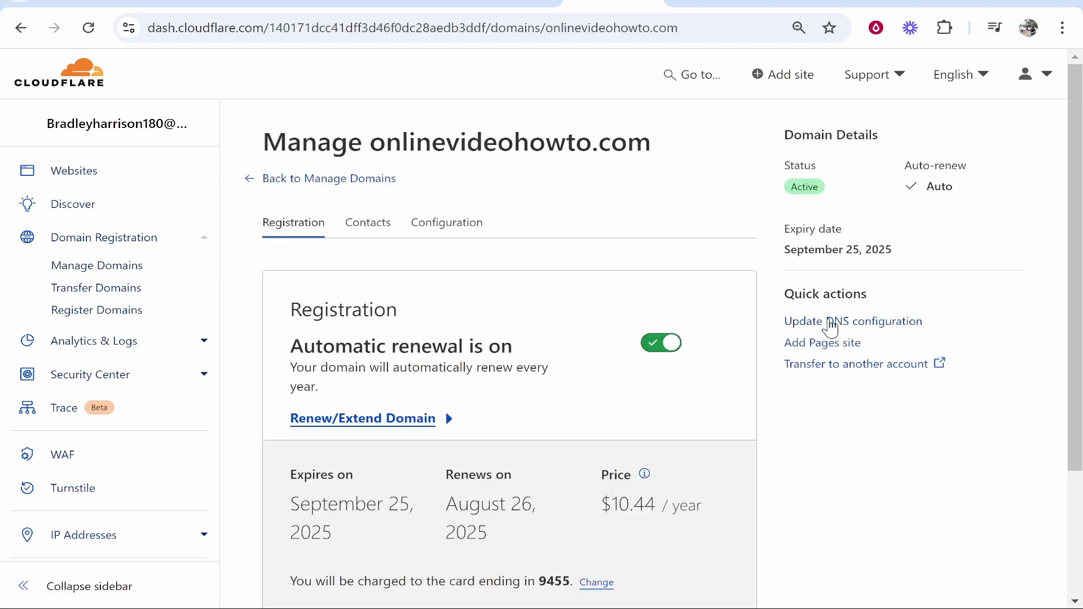
left_click(906, 322)
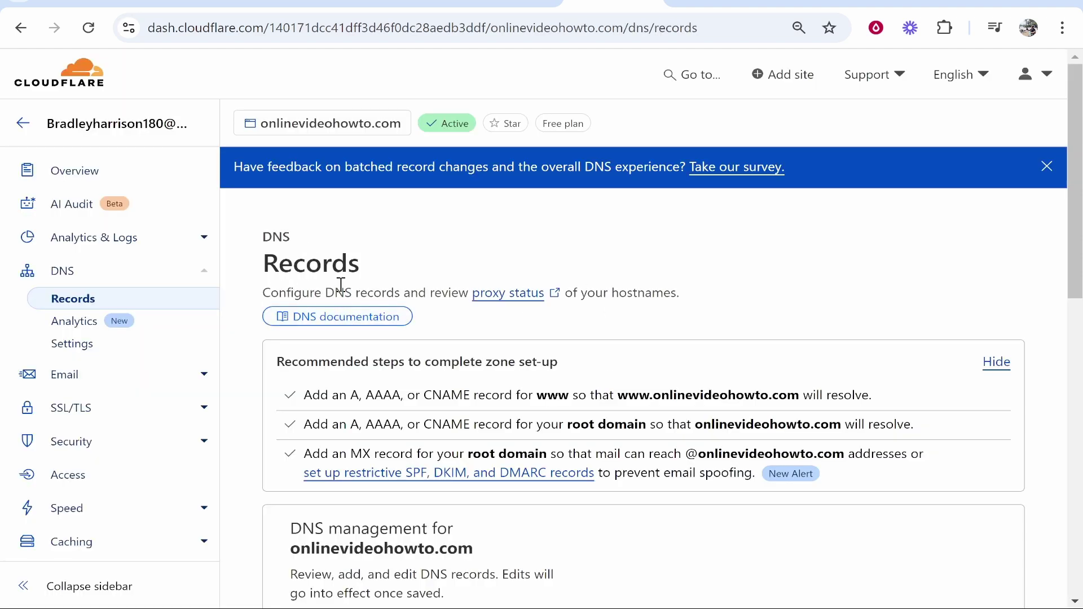
scroll(372, 277, "down", 3)
scroll(486, 339, "down", 2)
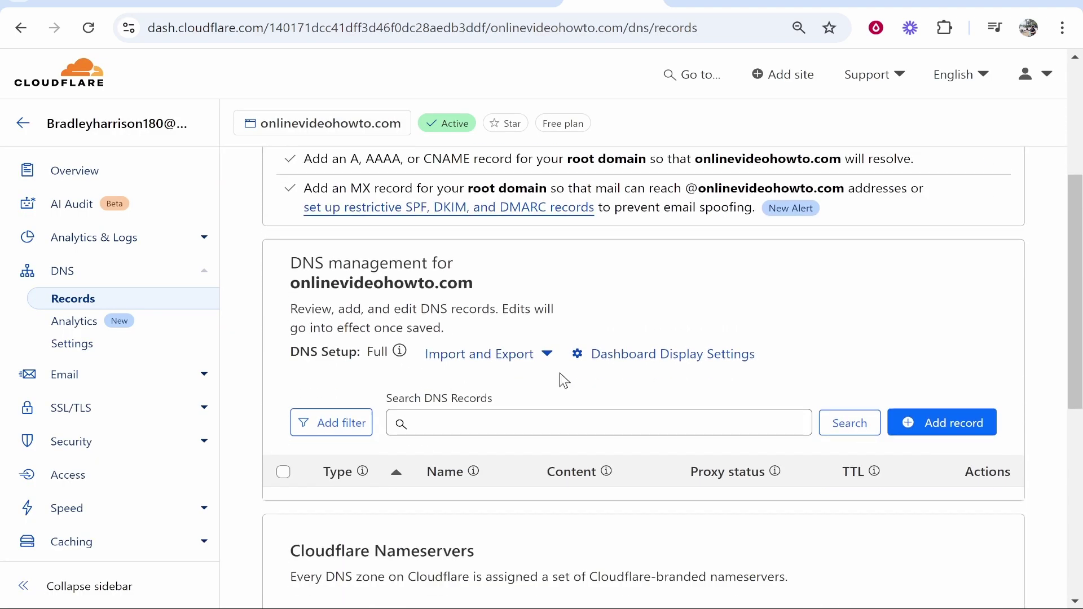
left_click(766, 6)
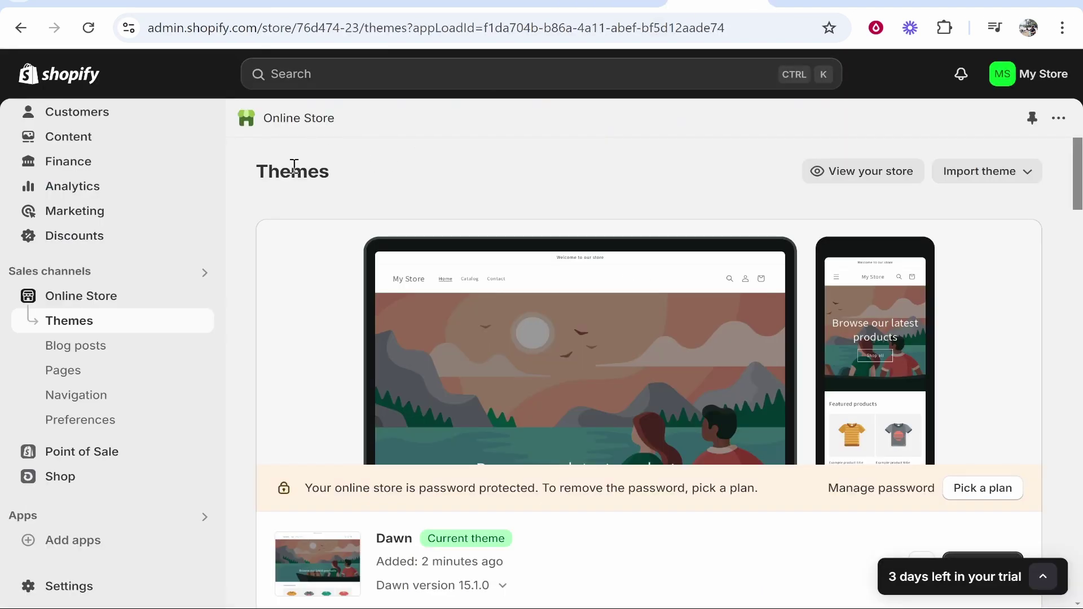
- Go to Shopify Settings > Domains, which lists only the myshopify.com primary domain
scroll(126, 230, "up", 2)
scroll(85, 395, "down", 2)
left_click(90, 590)
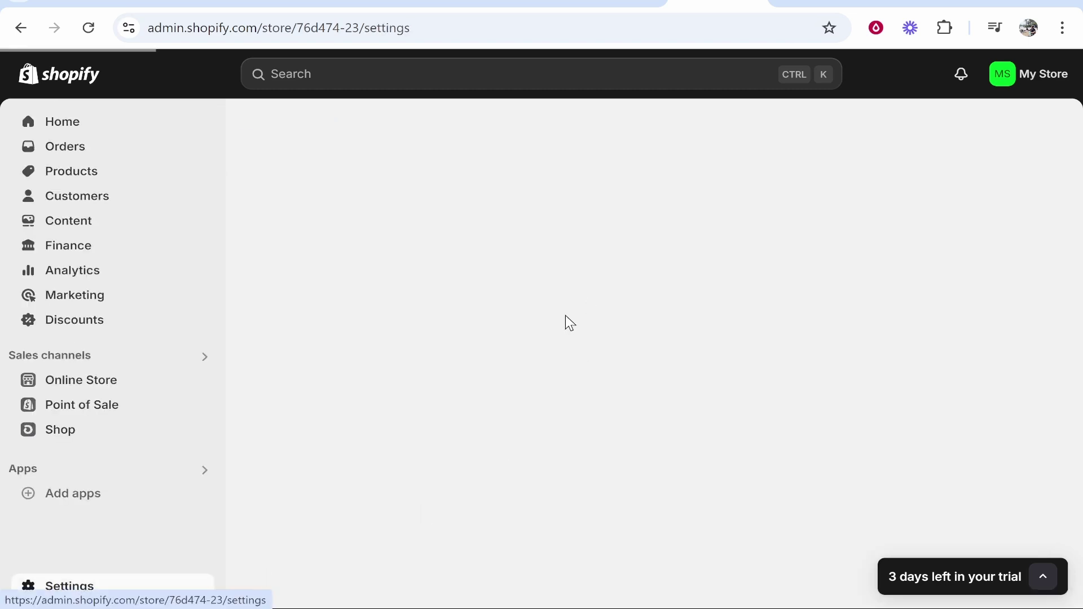
scroll(174, 309, "down", 2)
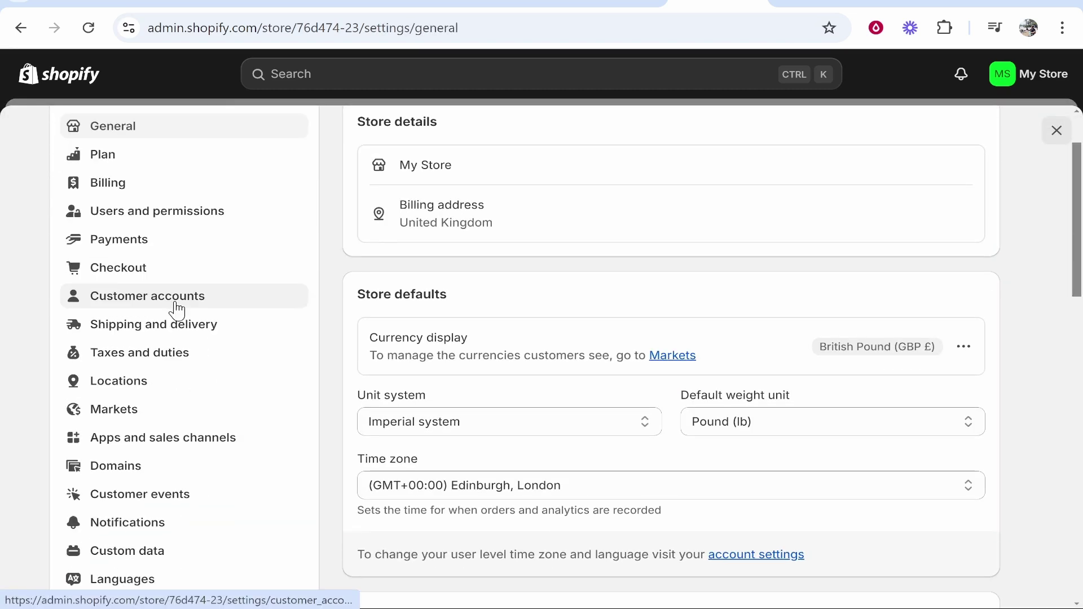
scroll(177, 310, "down", 2)
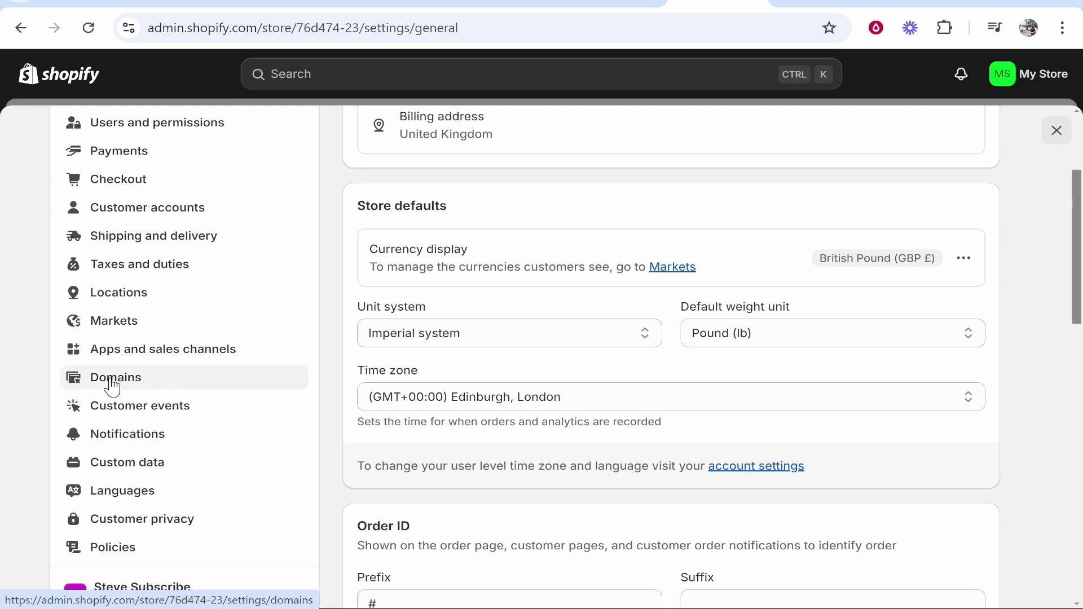
left_click(113, 385)
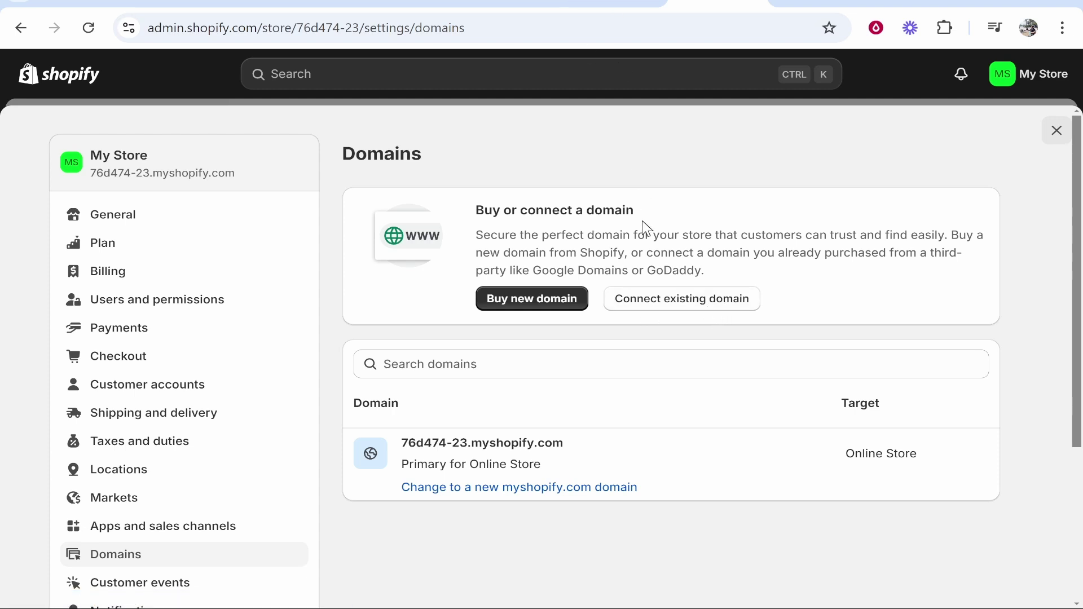
left_click(651, 301)
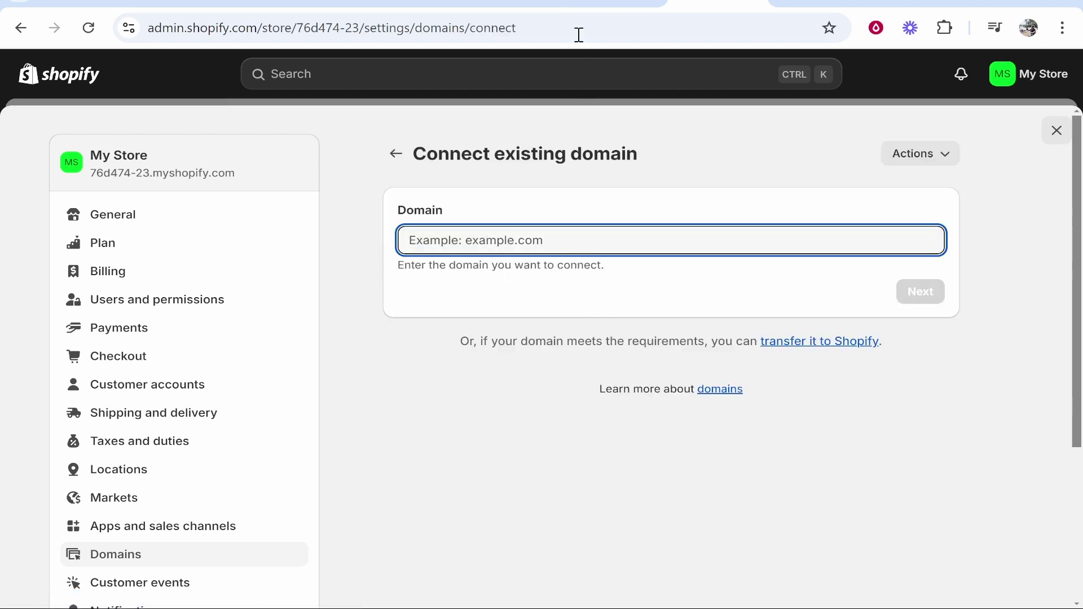
left_click(613, 3)
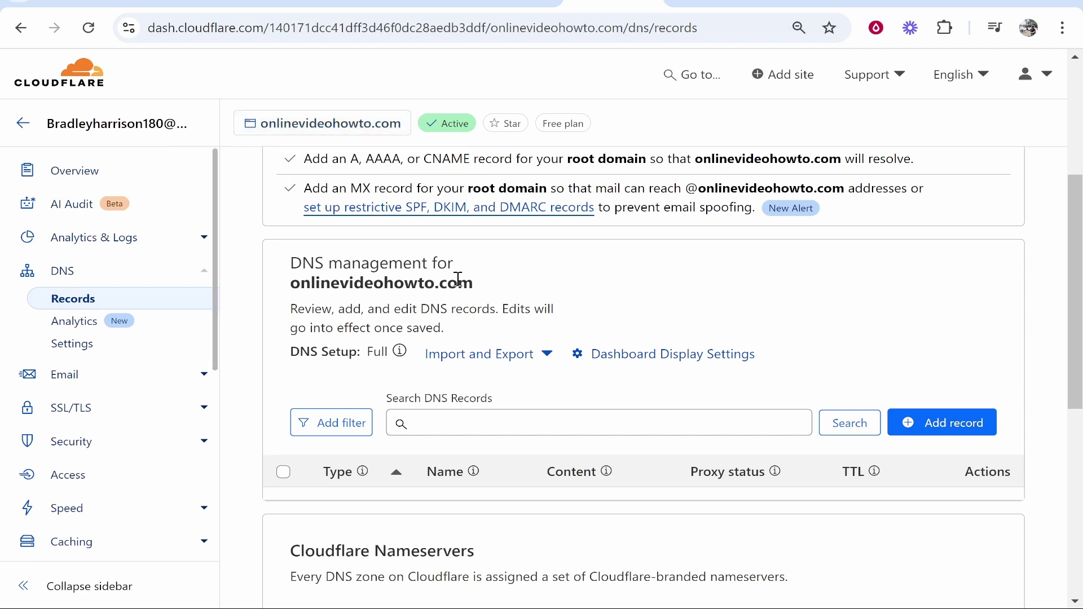
left_click_drag(486, 284, 283, 289)
key("ctrl+c")
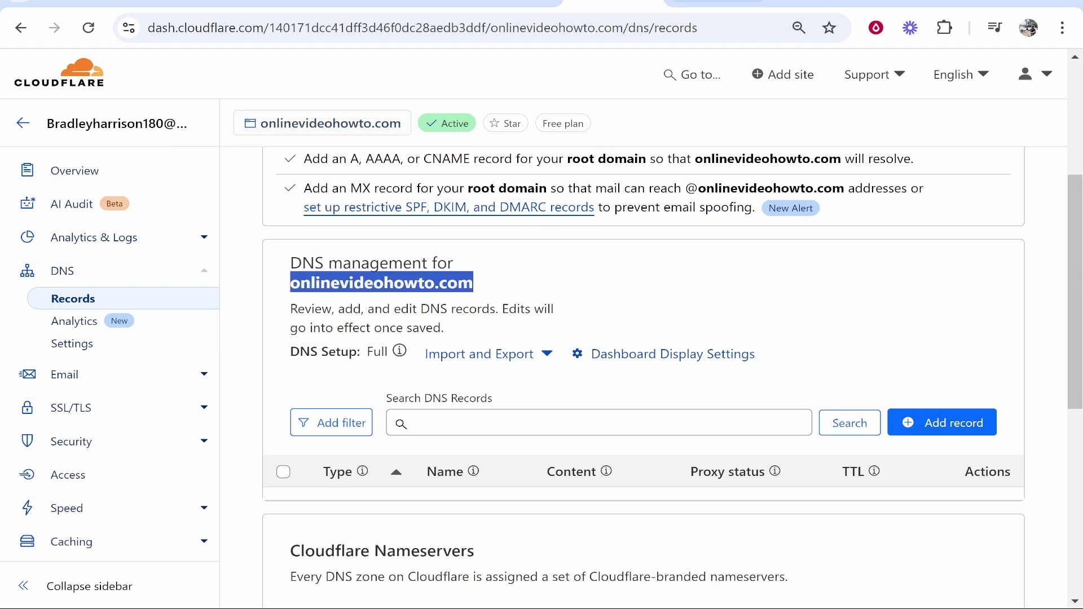
left_click(716, 3)
type("w")
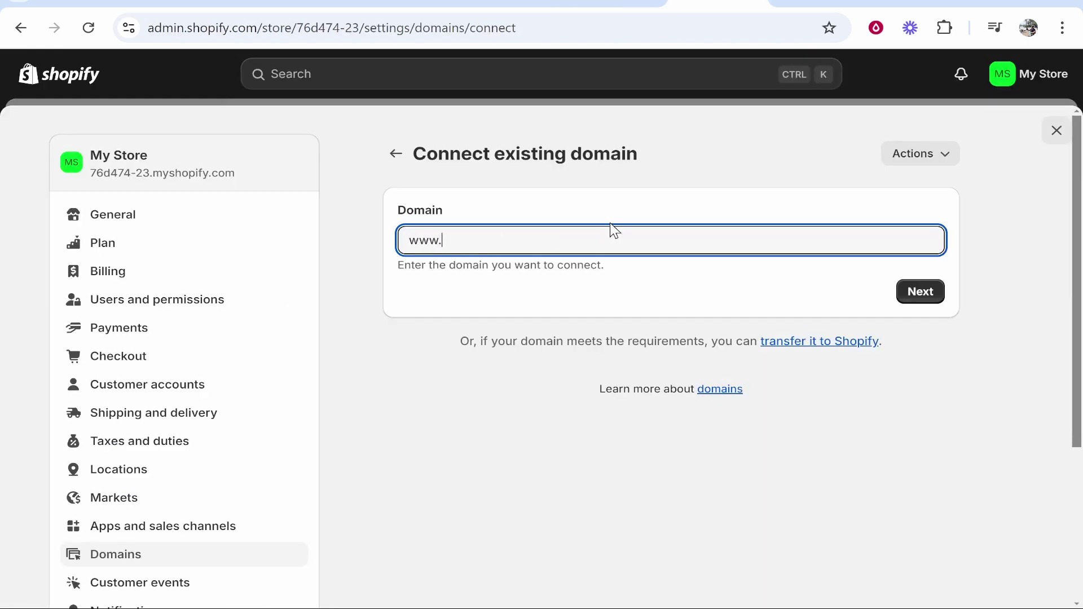
type("ww.")
key("ctrl+v")
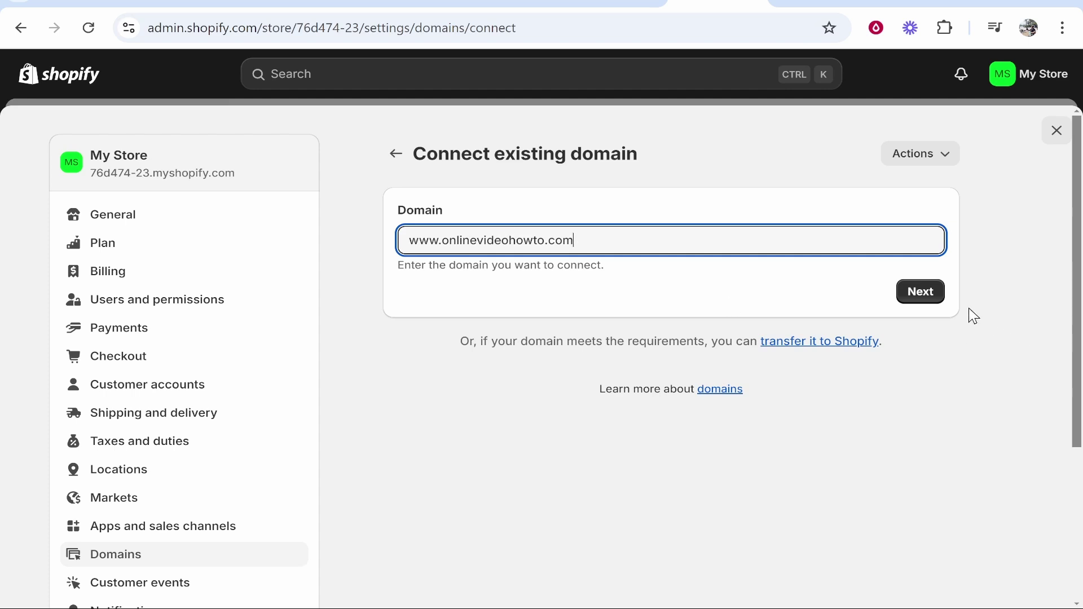
left_click(933, 293)
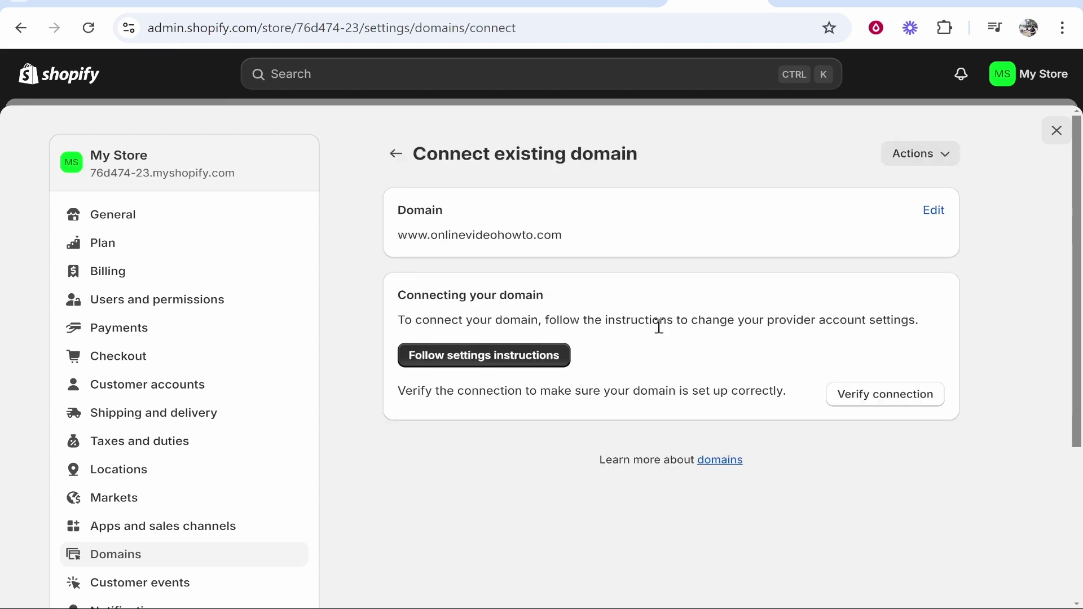
- Read Shopify's help article on connecting a third-party domain, then move to the YouTube tutorial
left_click(492, 363)
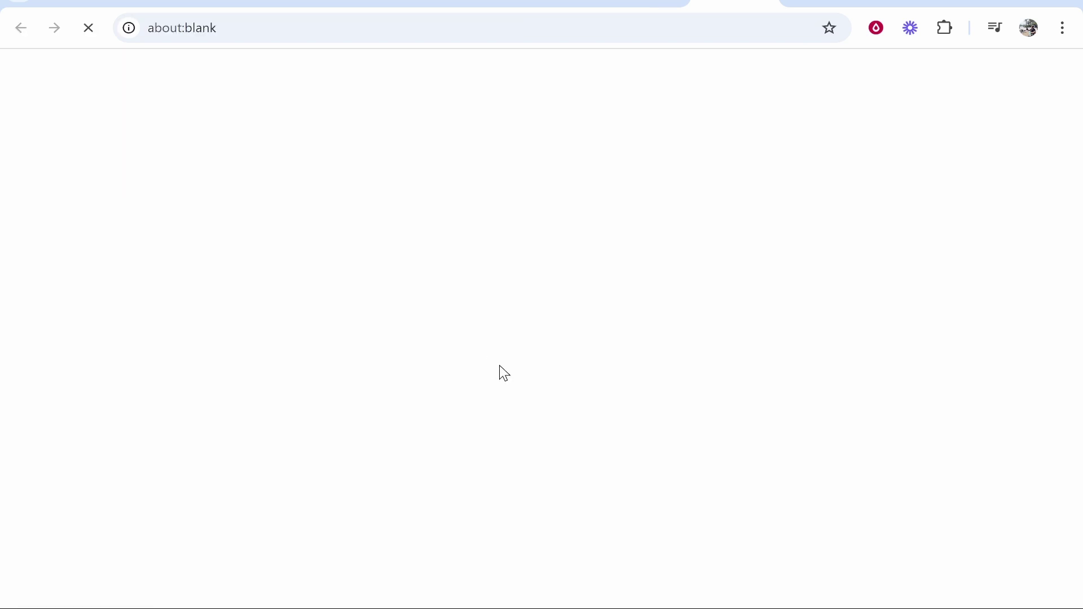
scroll(418, 277, "down", 2)
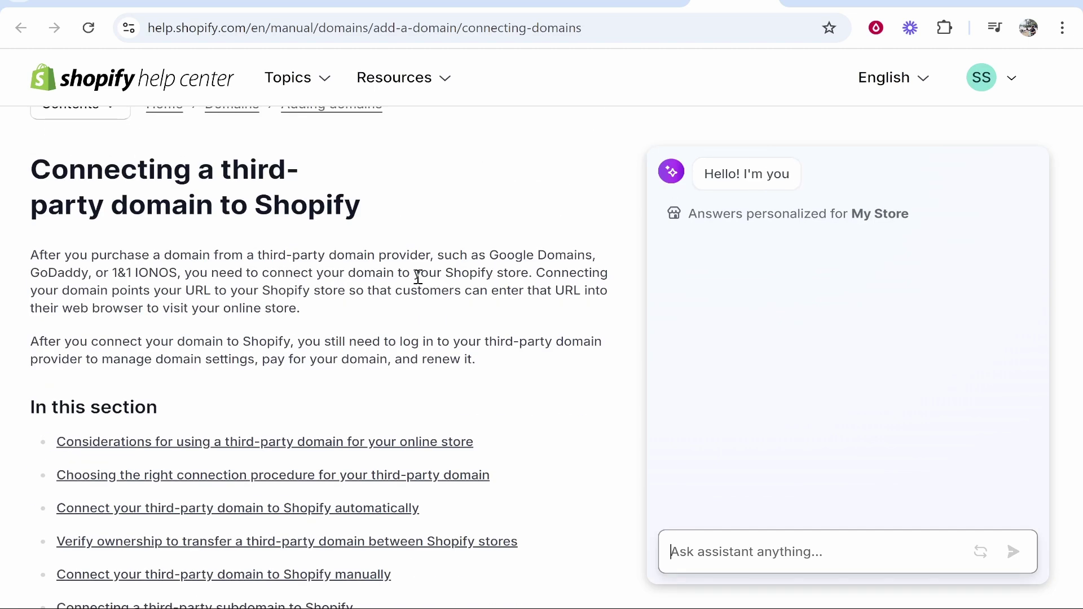
scroll(416, 278, "down", 3)
scroll(415, 275, "up", 5)
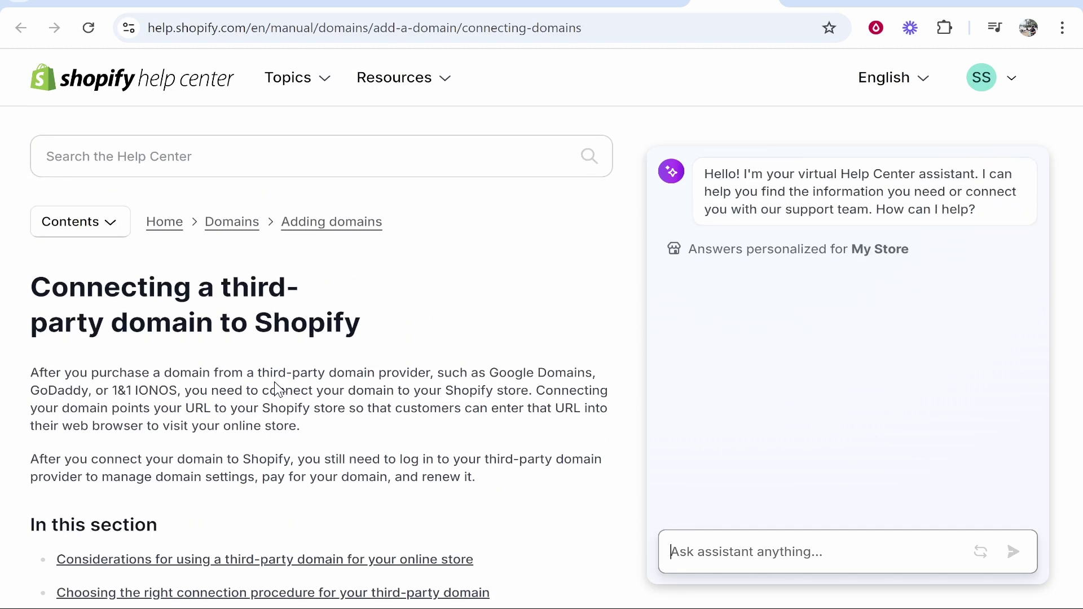
left_click(659, 4)
- Find CNAME shops.myshopify.com and A record 23.227.38.65 in the video description, then return to Cloudflare
left_click(373, 4)
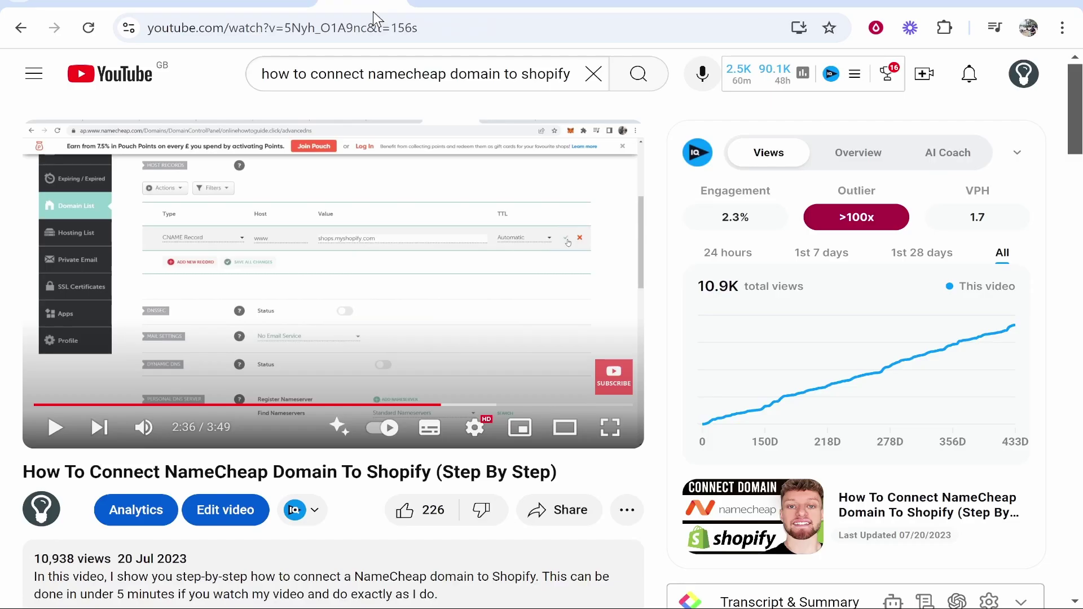
scroll(429, 232, "down", 5)
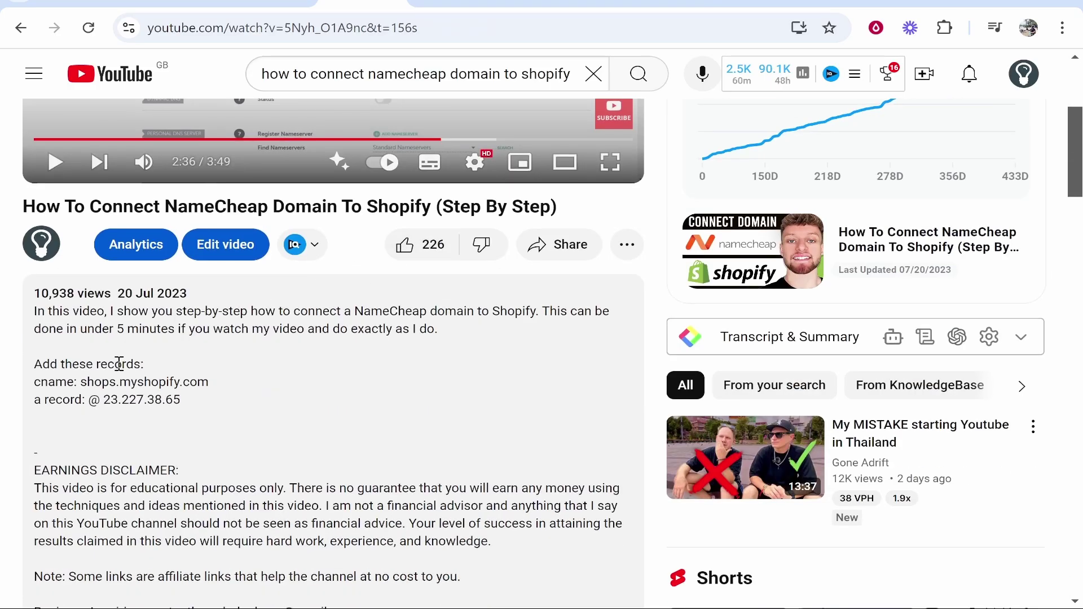
left_click_drag(158, 364, 62, 400)
double_click(62, 382)
left_click(65, 399)
left_click(549, 3)
left_click(570, 262)
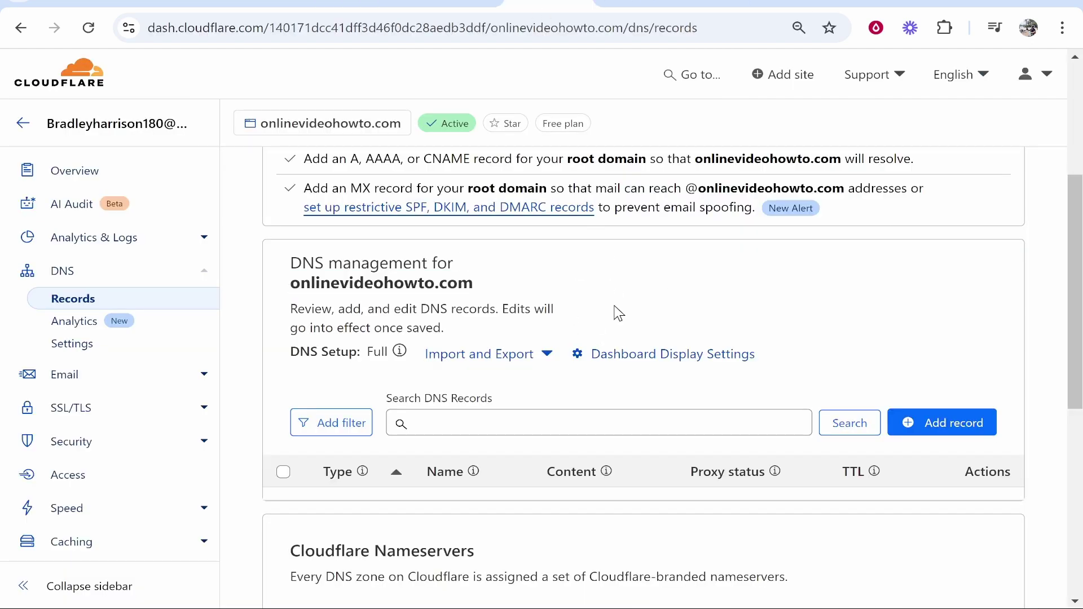
scroll(637, 317, "down", 2)
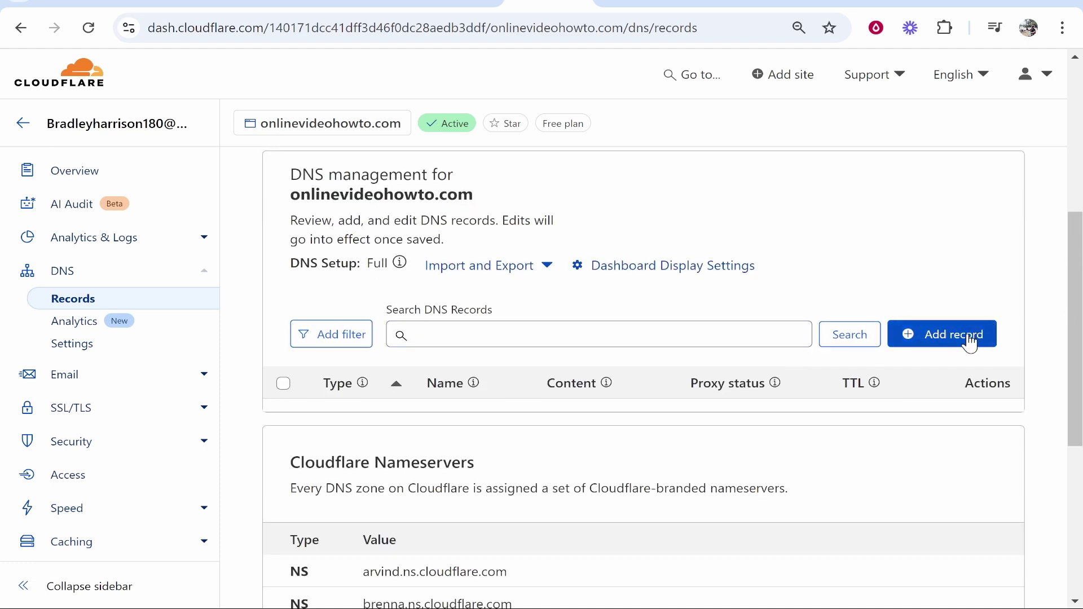
left_click(936, 338)
left_click(361, 438)
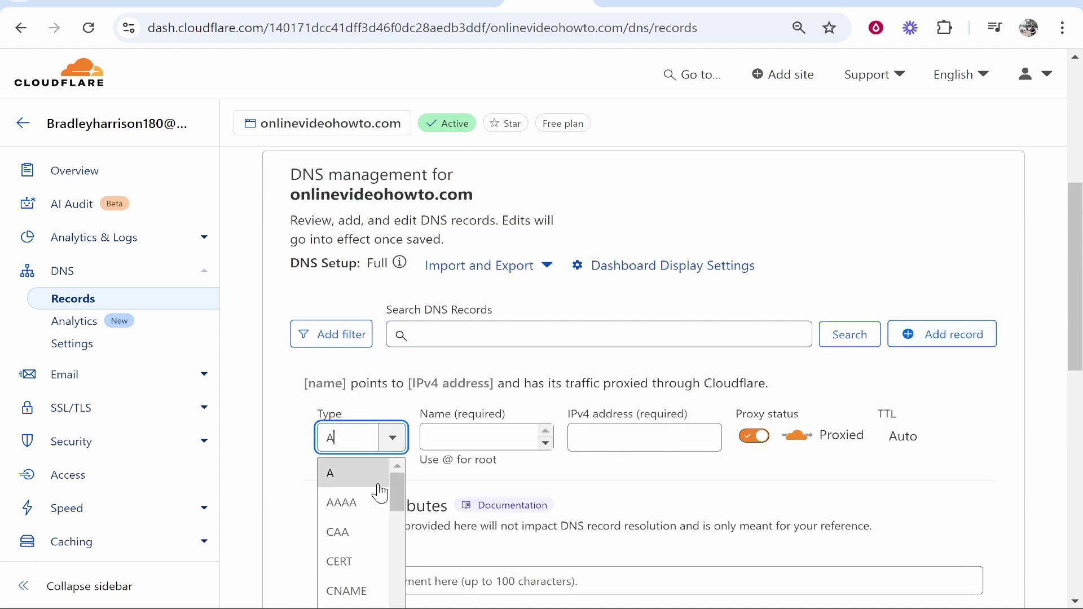
scroll(371, 508, "down", 2)
left_click(364, 505)
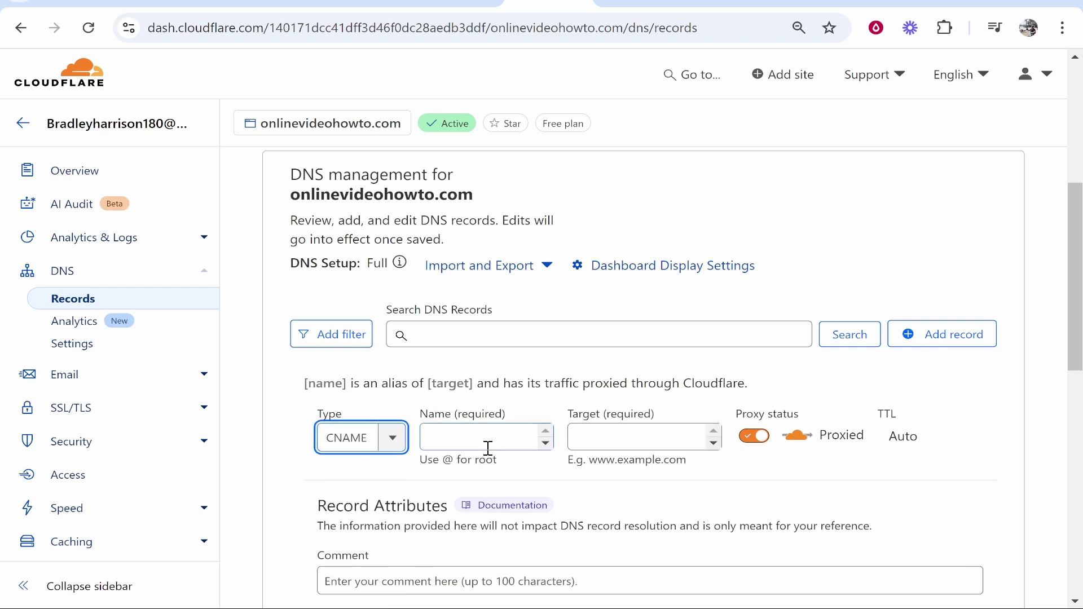
left_click(474, 435)
type("www")
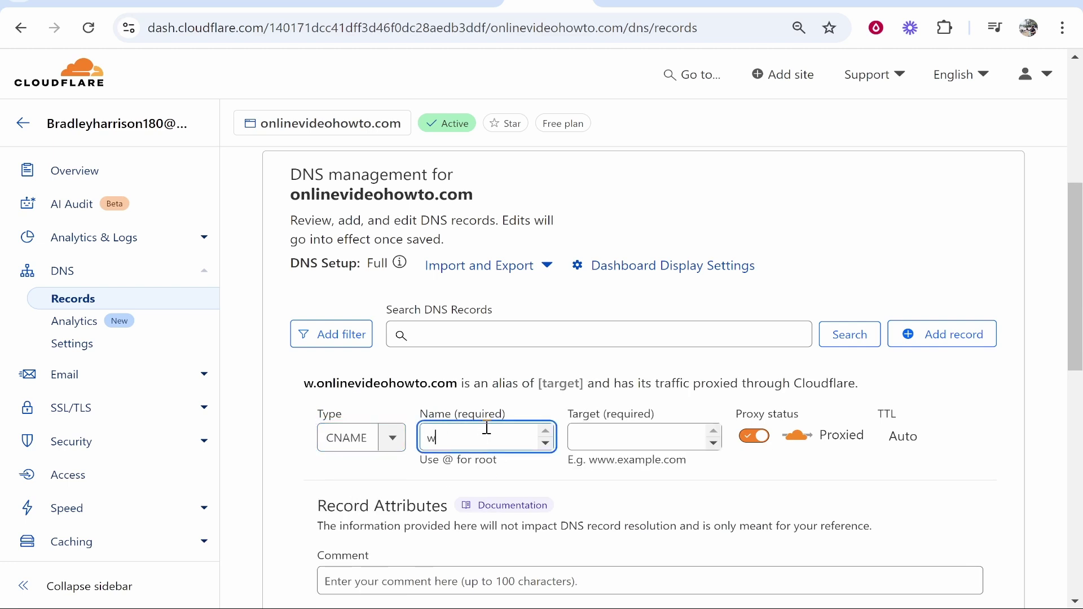
left_click(614, 439)
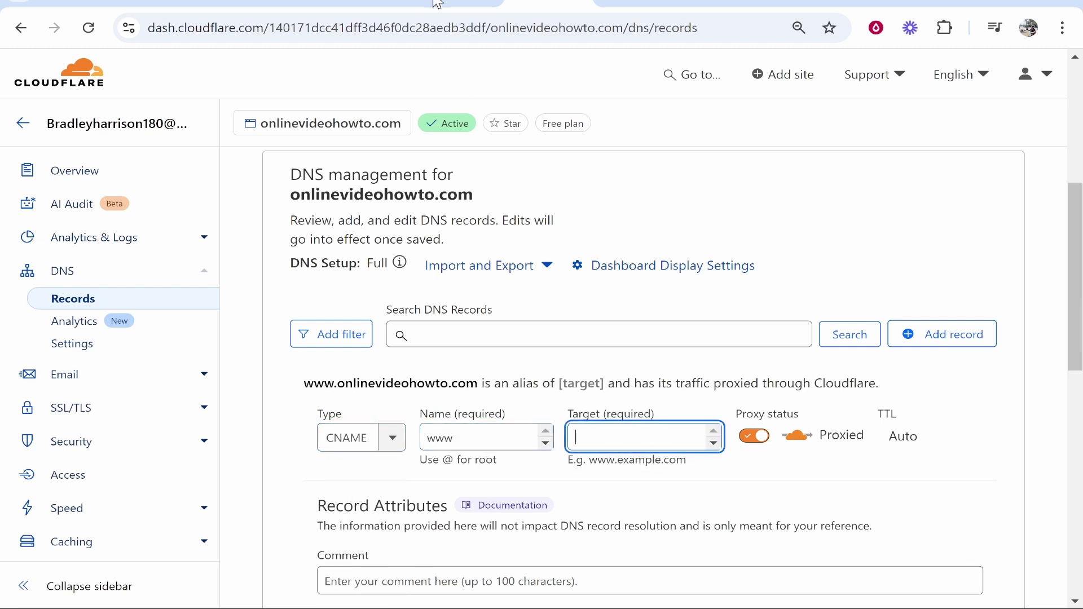
- Copy shops.myshopify.com from the video as the CNAME target and set it to DNS only
left_click(361, 6)
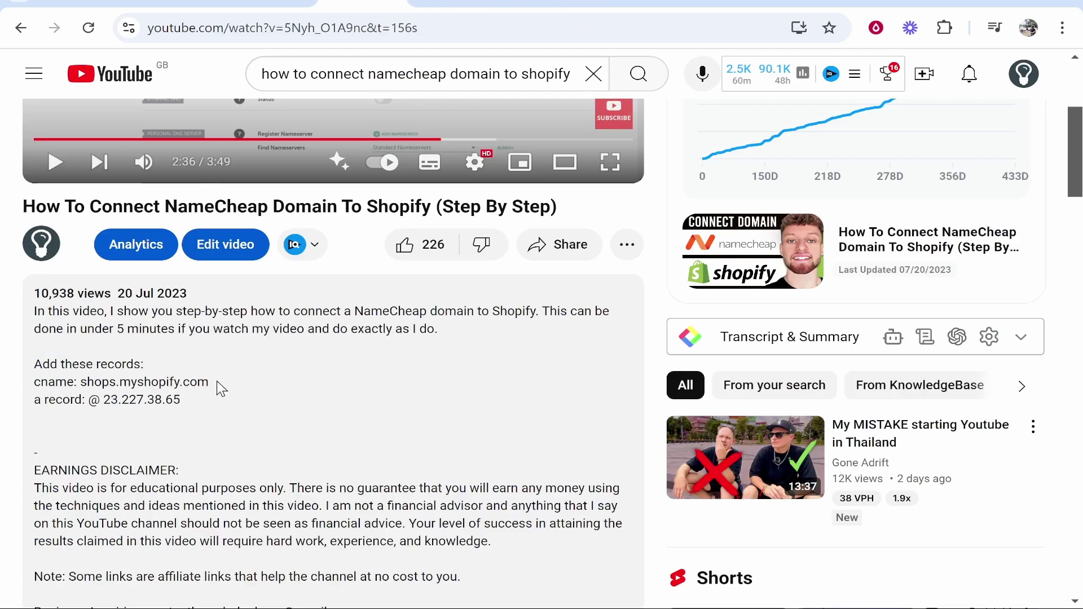
left_click_drag(213, 383, 86, 382)
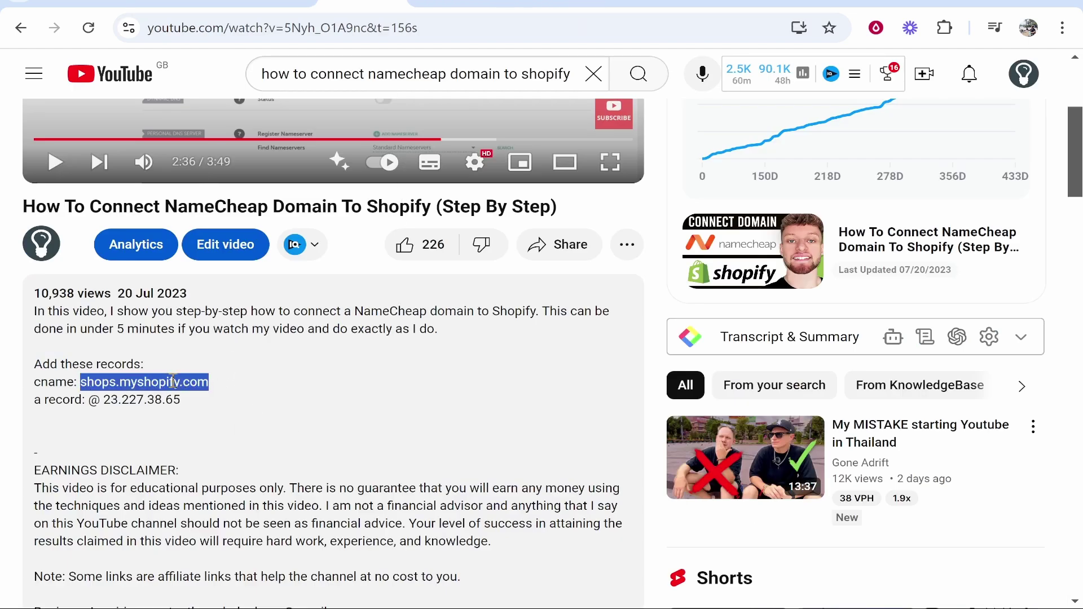
left_click(734, 6)
left_click(547, 6)
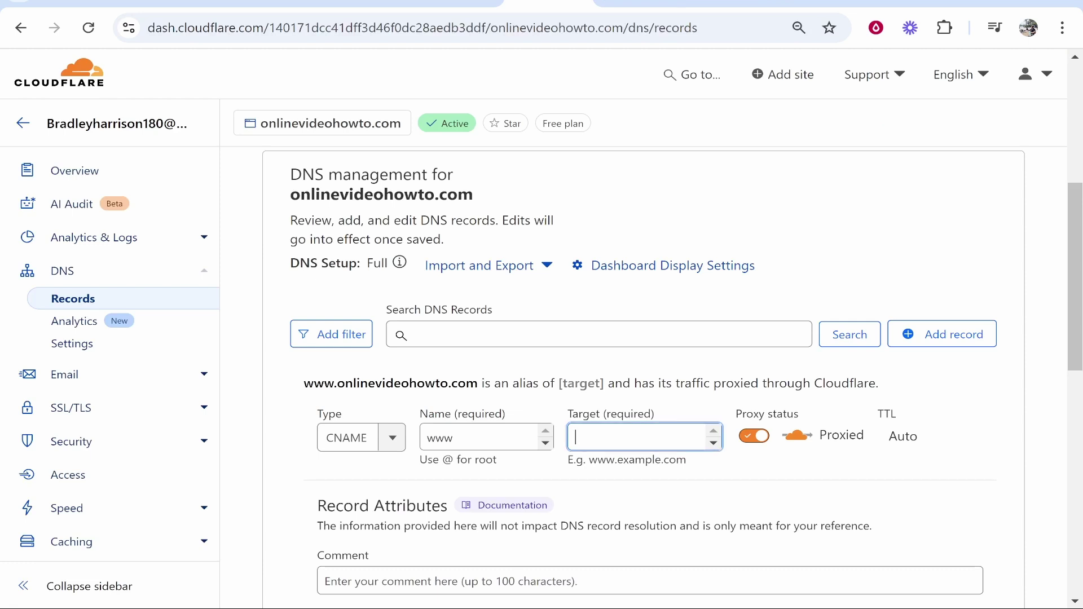
type("shops.myshopify.com")
left_click(1001, 424)
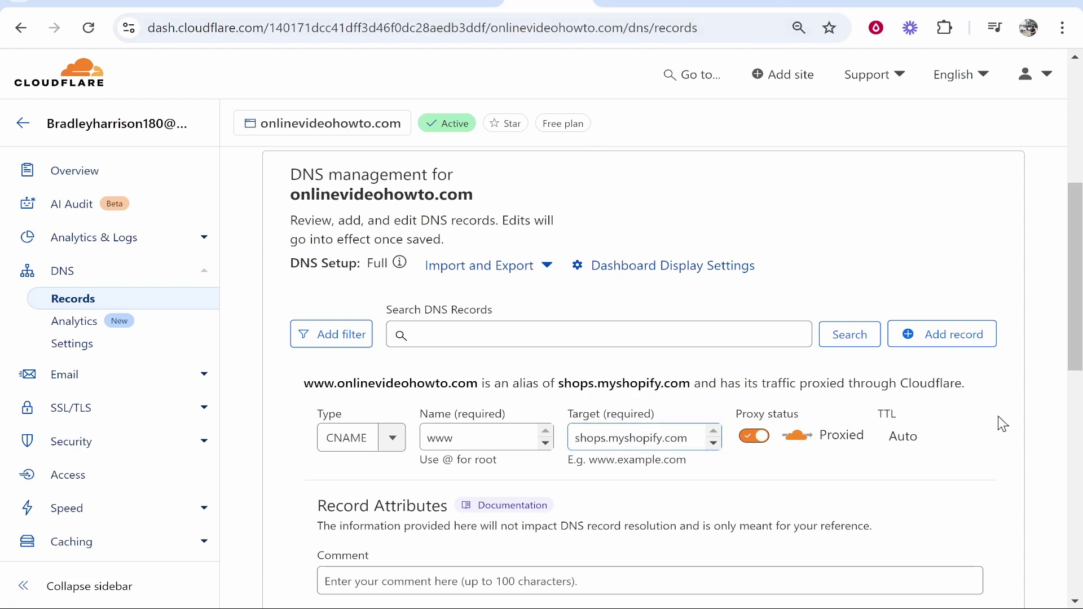
scroll(659, 412, "down", 1)
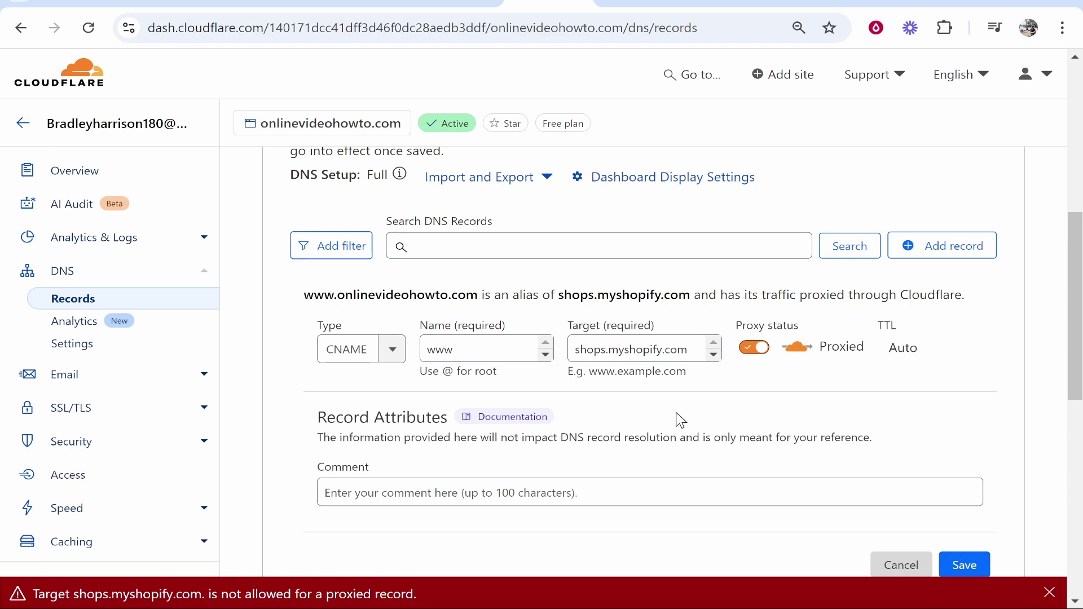
left_click(754, 347)
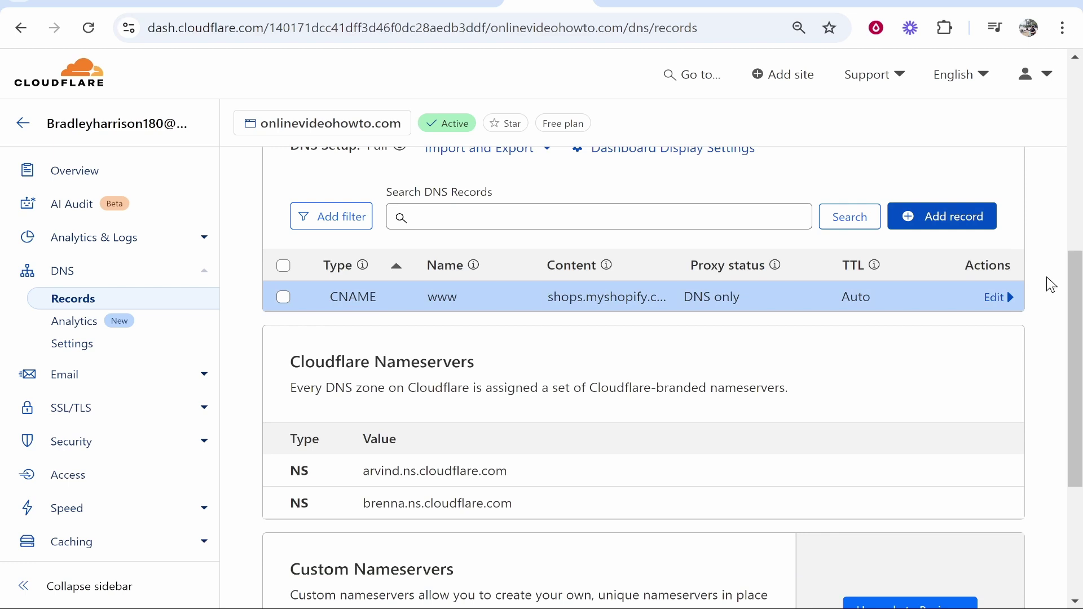
- Start a new A record and copy its IP 23.227.38.65 from the video description
left_click(970, 225)
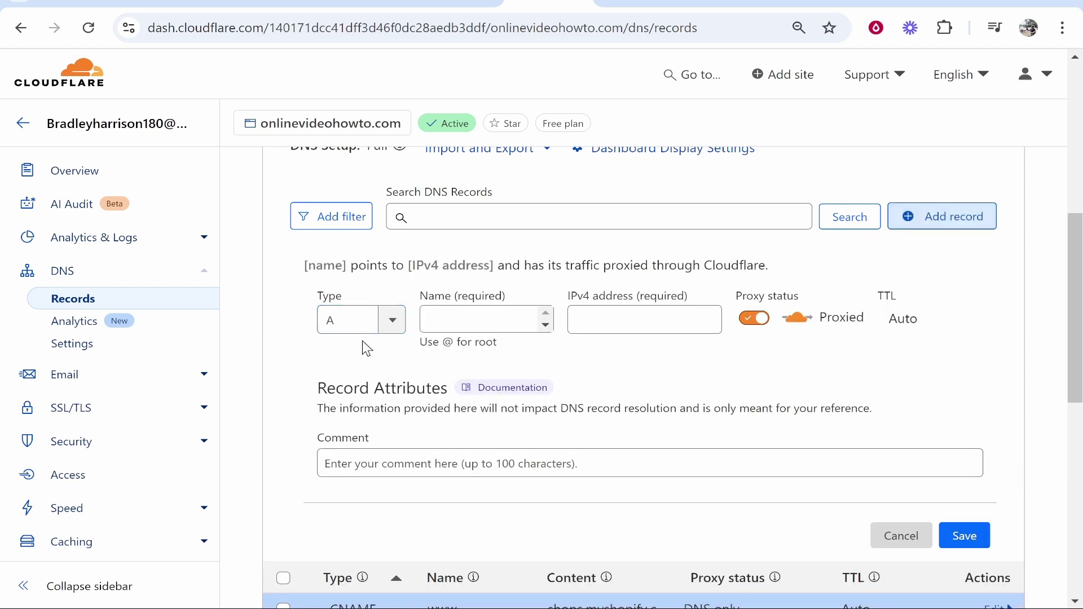
left_click(395, 6)
left_click_drag(180, 489, 101, 488)
key("ctrl+c")
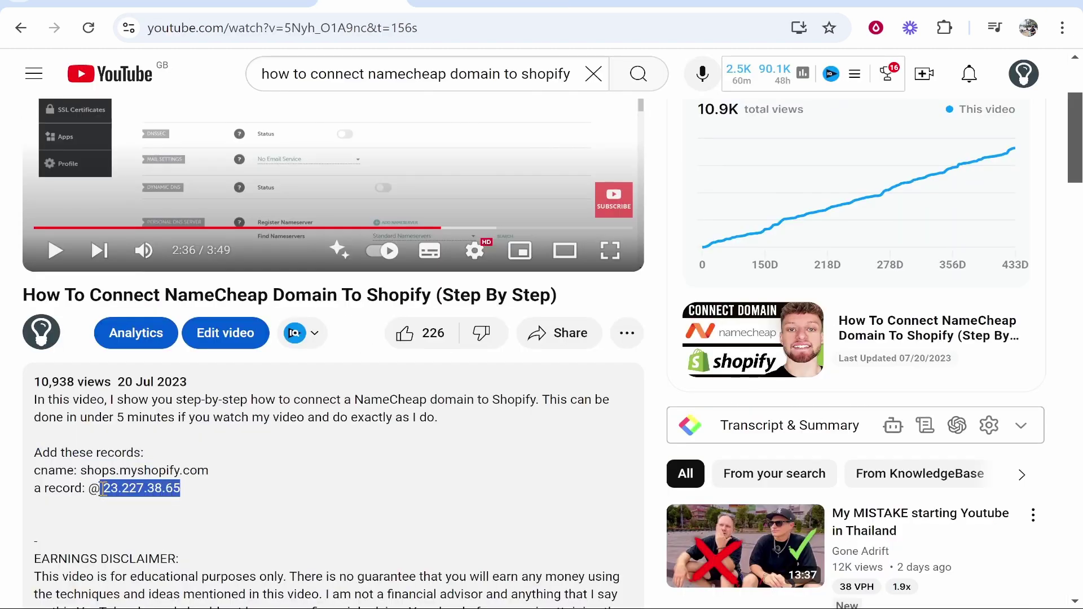
right_click(133, 486)
left_click(193, 211)
left_click(548, 7)
- Save the A record with Name @, IPv4 23.227.38.65, and proxy status DNS only
left_click(515, 322)
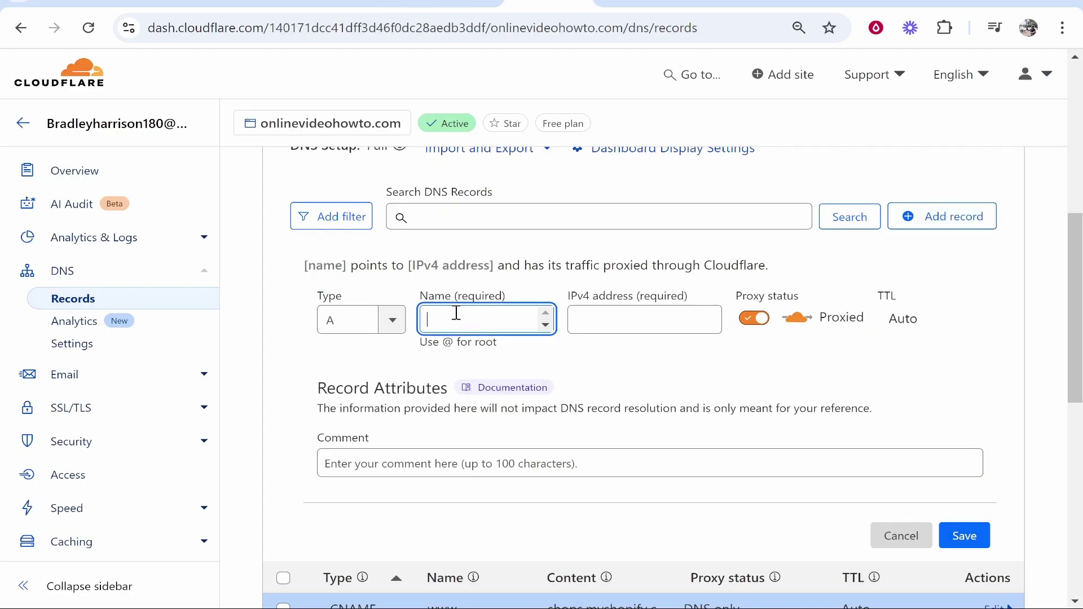
type("@")
left_click(598, 319)
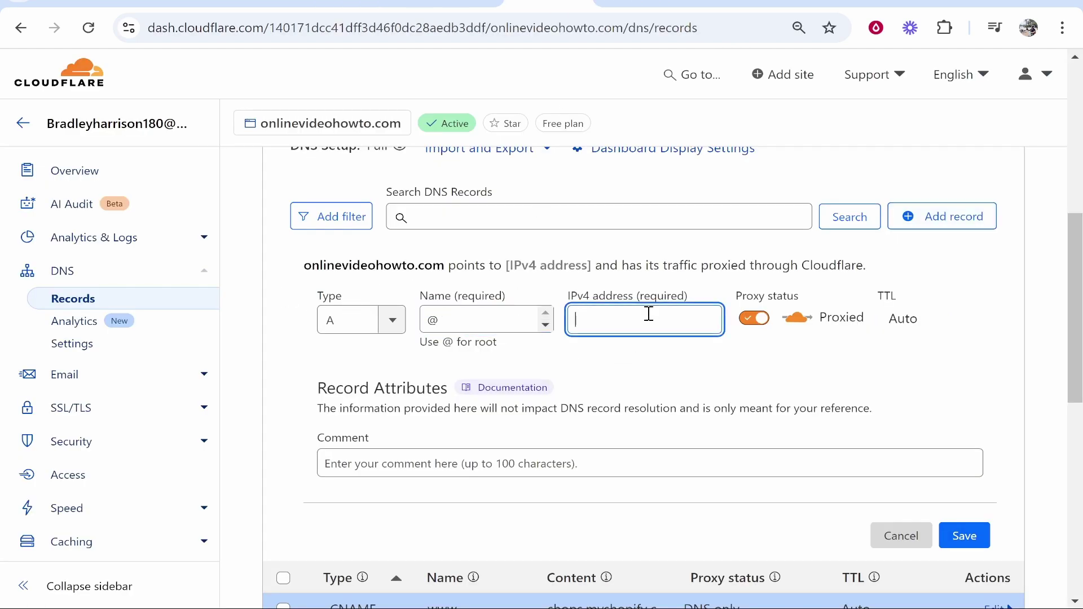
key("ctrl+v")
left_click_drag(591, 316, 662, 317)
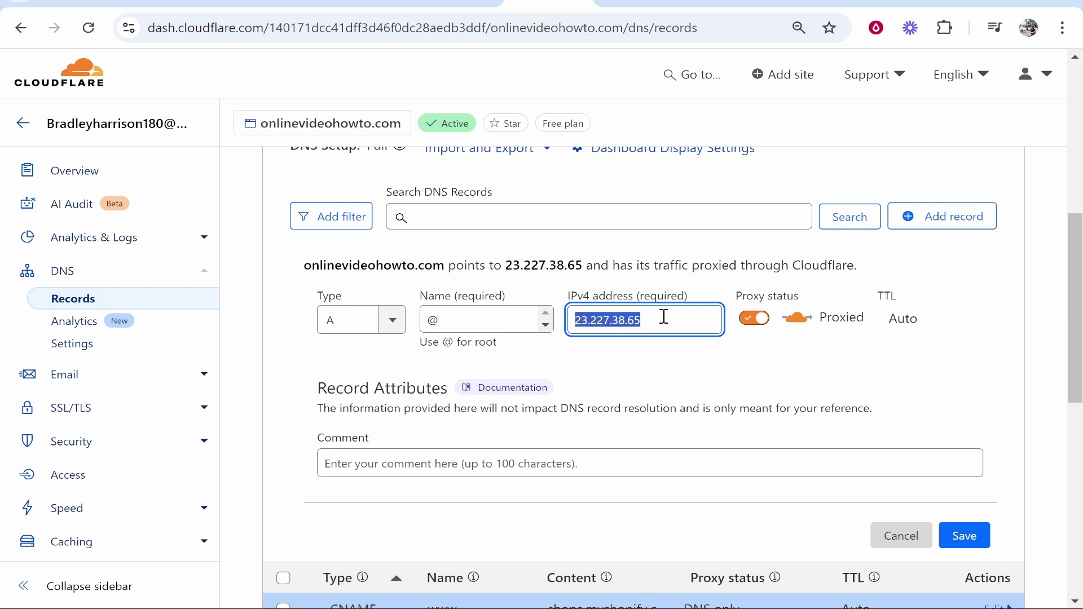
left_click(666, 319)
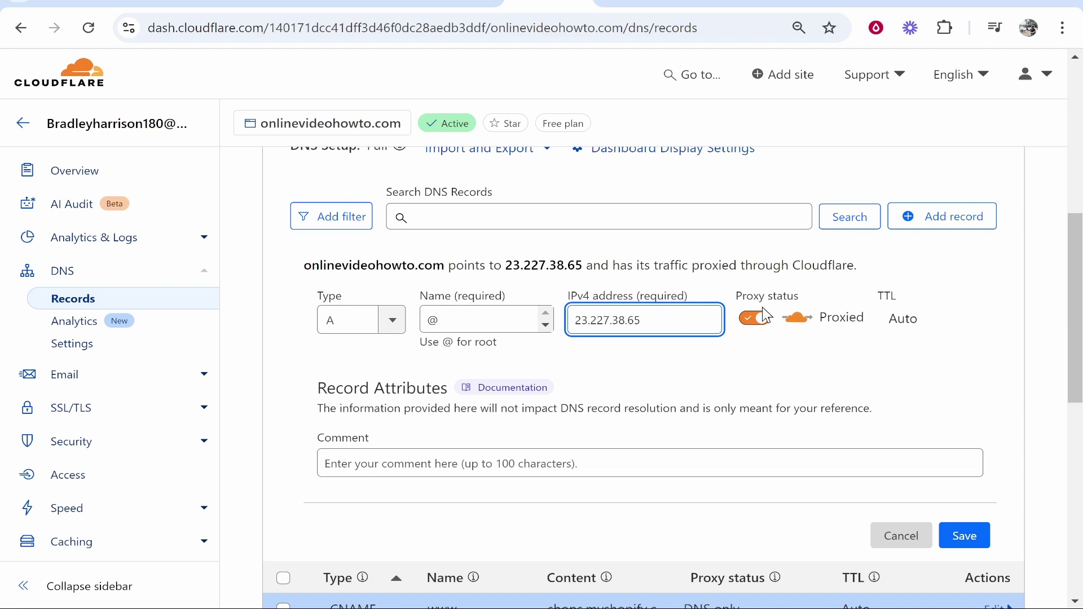
left_click(756, 319)
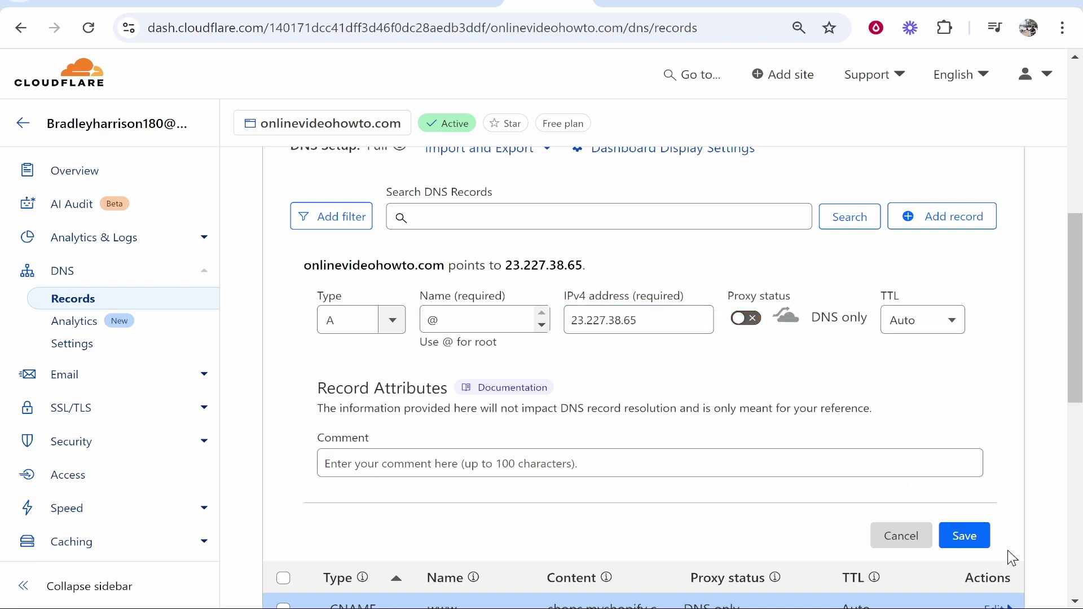
left_click(987, 543)
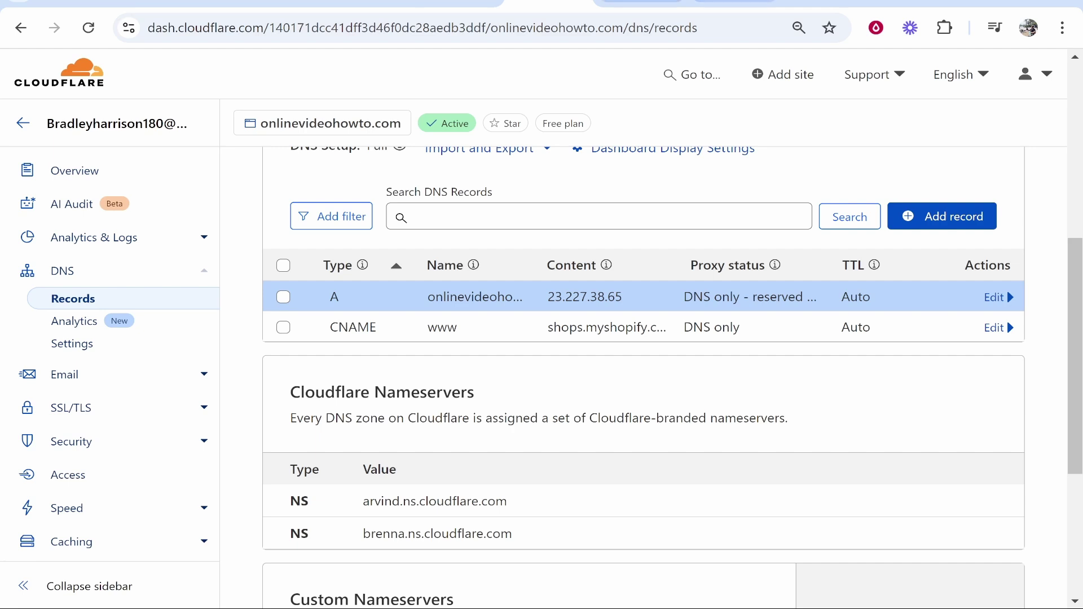
left_click(734, 1)
left_click(641, 2)
- Check Shopify's domain verification and load onlinevideohowto.com in a new browser tab
left_click(901, 400)
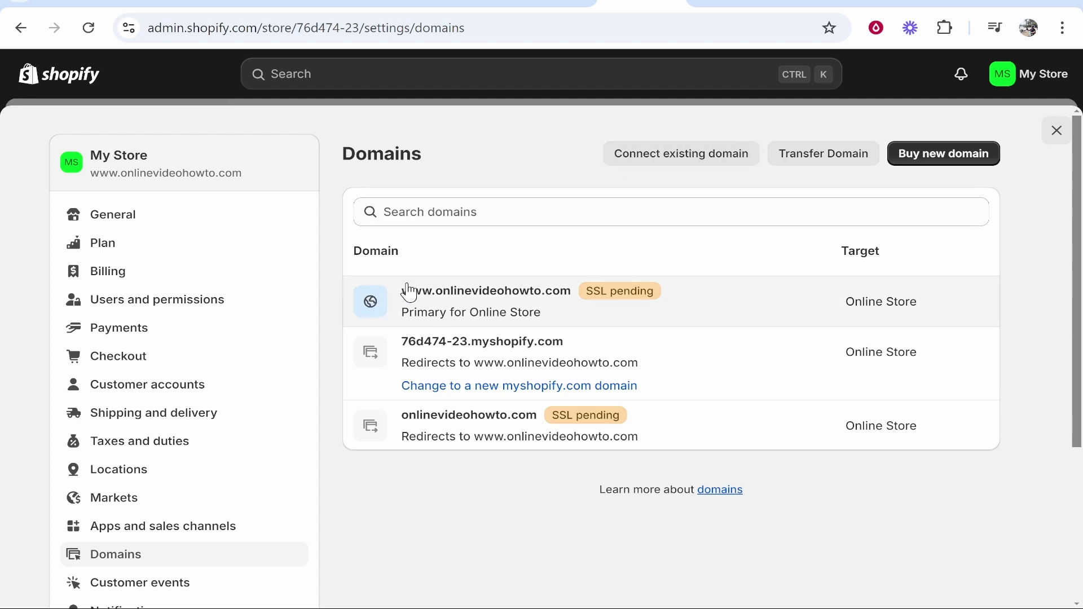
left_click_drag(409, 292, 570, 303)
key("ctrl+c")
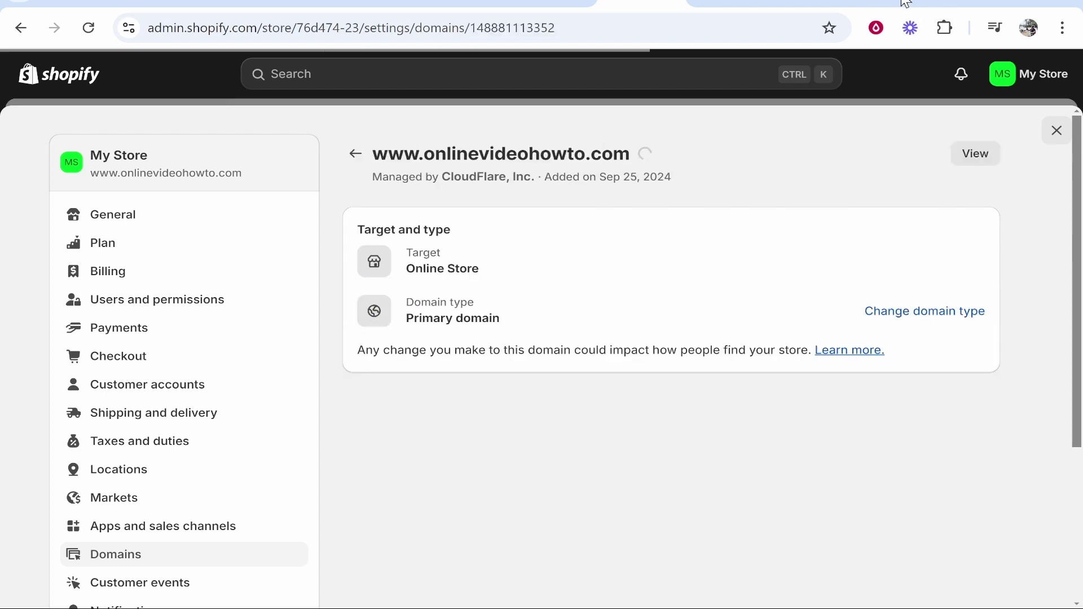
left_click(906, 3)
key("ctrl+v")
key("Return")
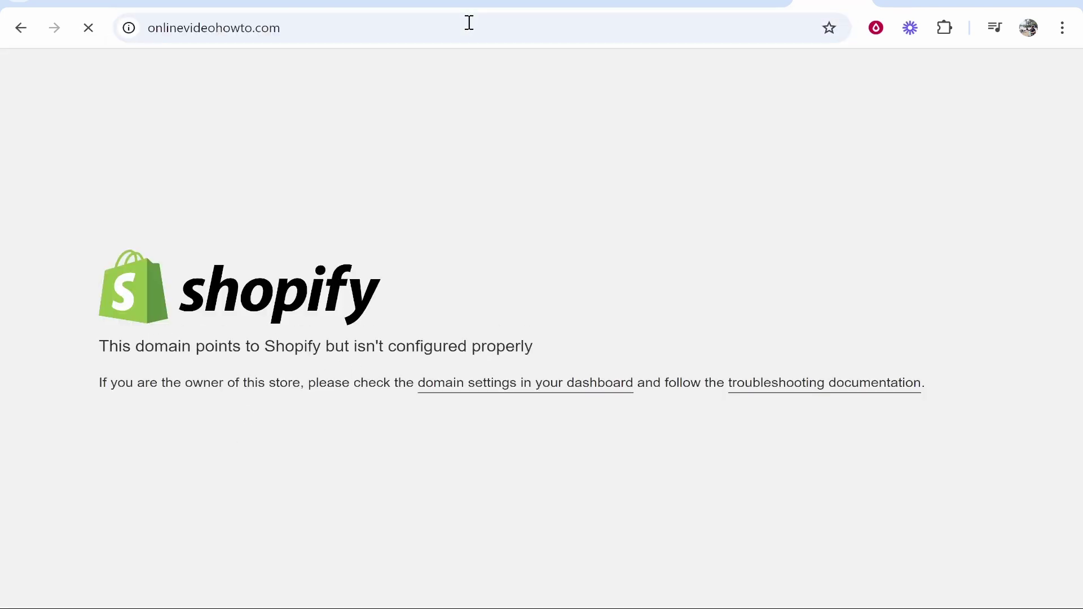
- Note the domain misconfiguration error, then reload Shopify's Domains page, still showing SSL pending
left_click_drag(70, 330, 432, 340)
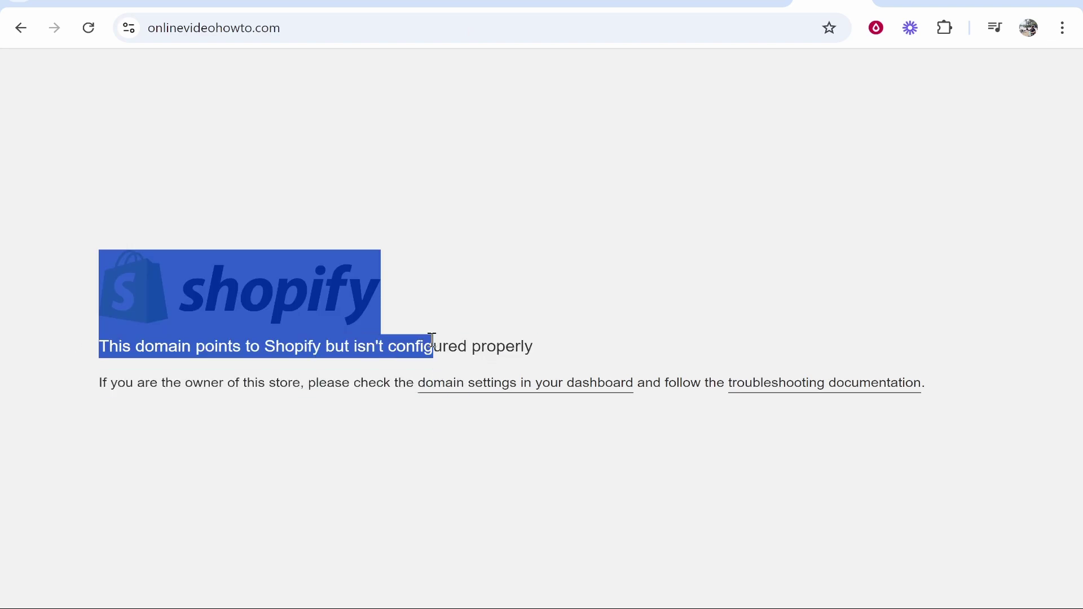
left_click(444, 353)
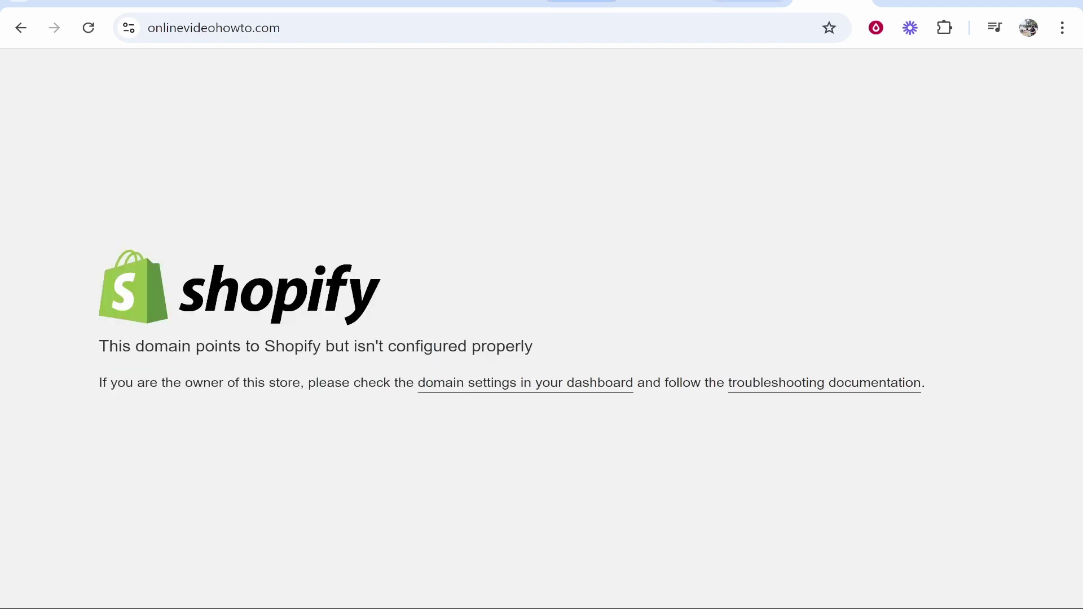
left_click(581, 4)
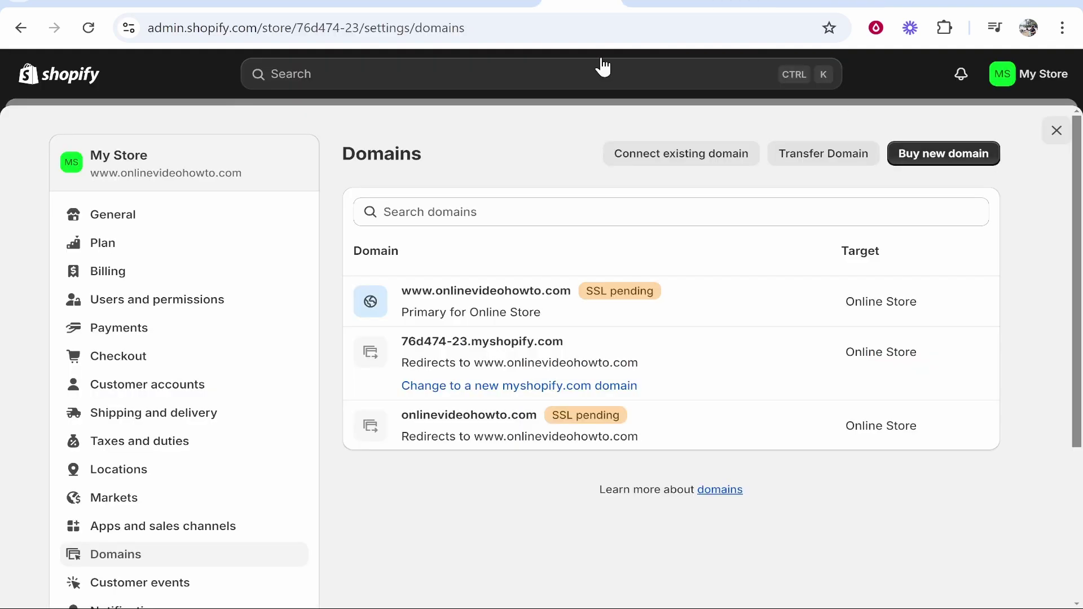
left_click(85, 38)
- Change onlinevideohowto.com's SSL/TLS encryption mode from Flexible to Full (strict) and save
left_click(497, 3)
scroll(345, 250, "up", 1)
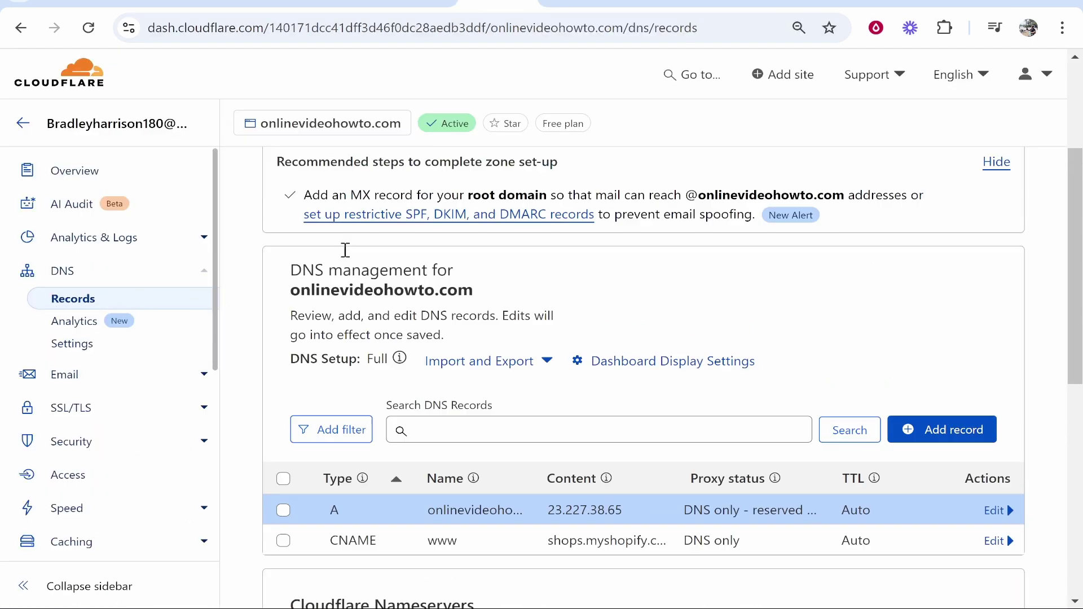
scroll(793, 387, "down", 1)
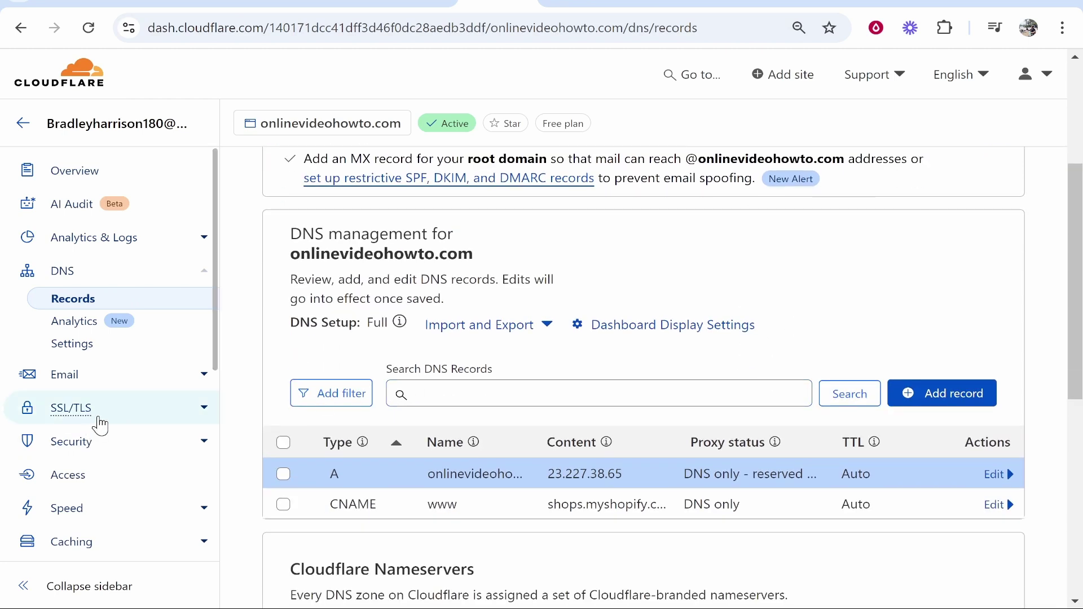
left_click(70, 408)
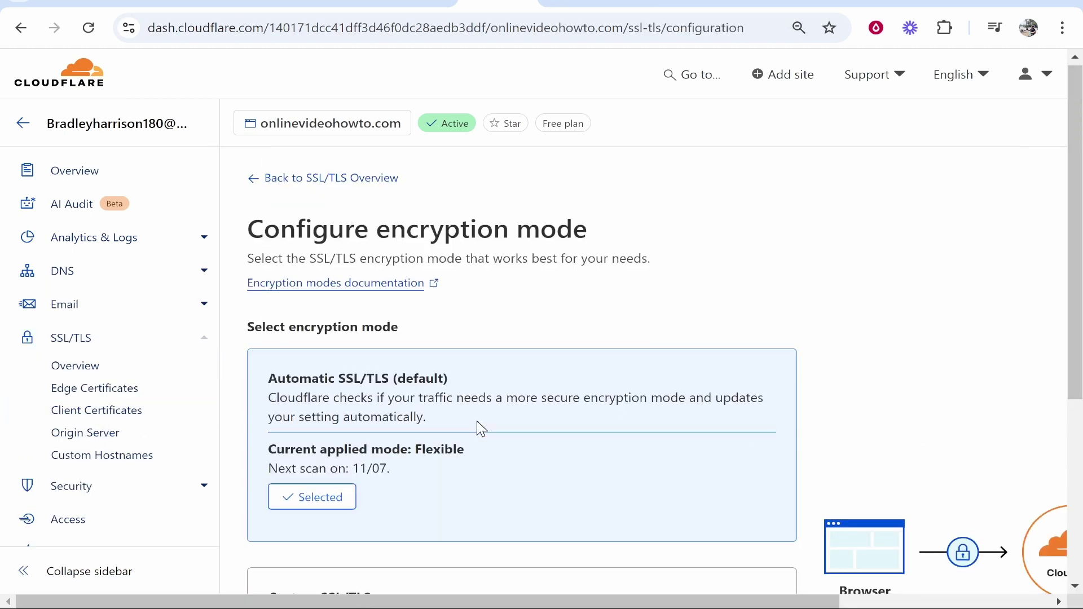
scroll(476, 423, "down", 5)
scroll(476, 423, "up", 2)
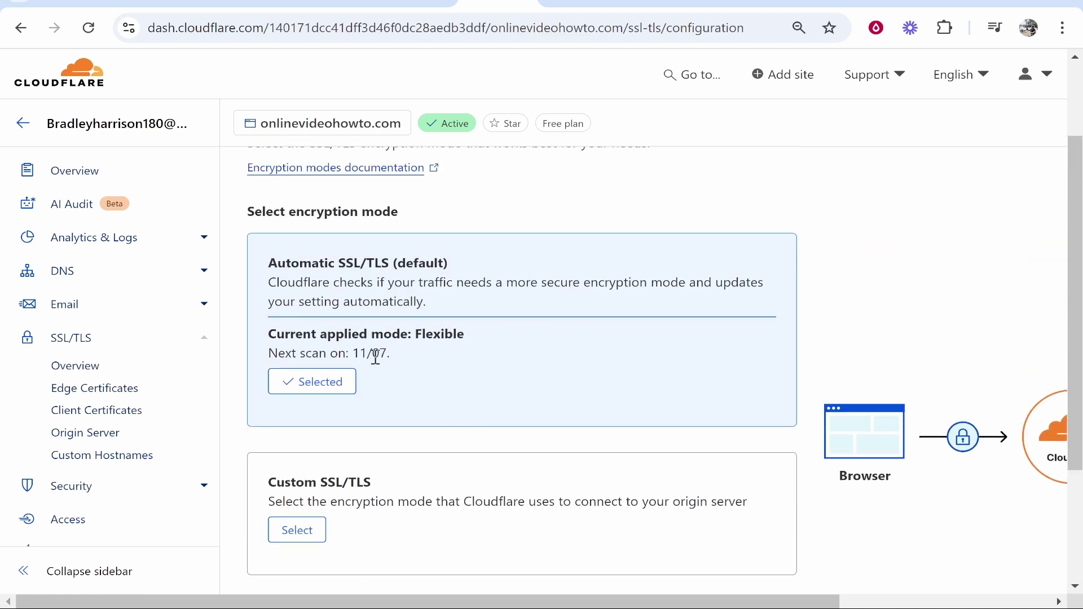
left_click_drag(404, 329, 465, 330)
scroll(296, 429, "down", 1)
left_click(296, 442)
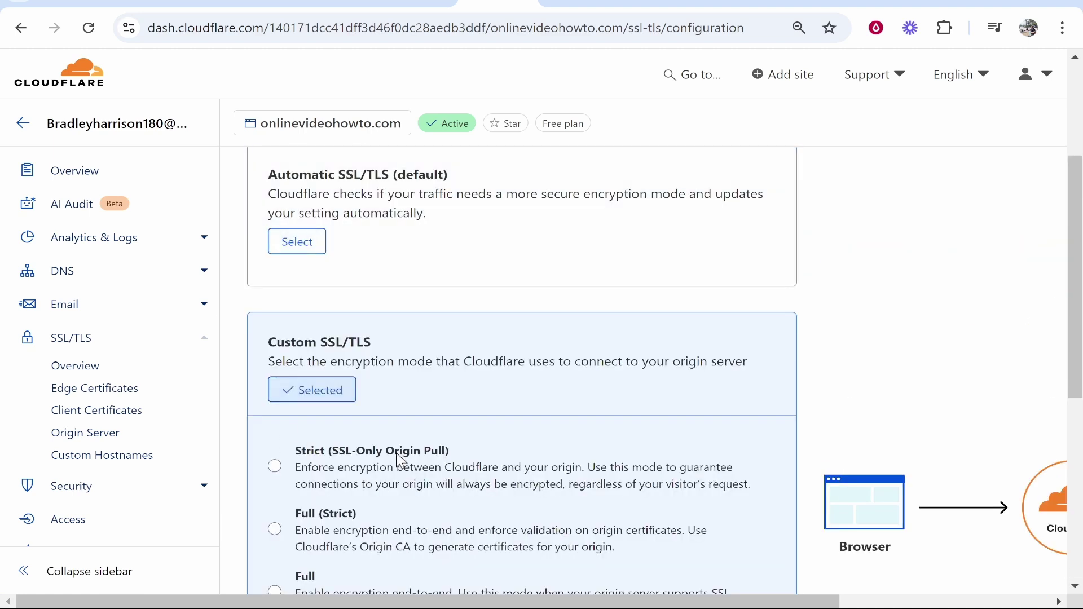
scroll(366, 440, "down", 5)
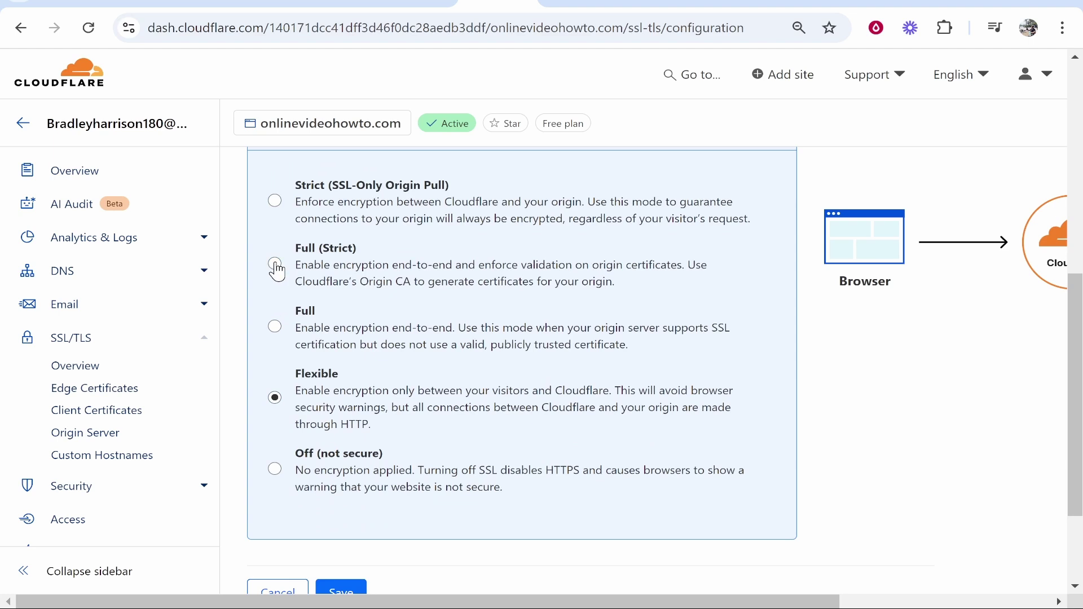
left_click(277, 268)
scroll(370, 282, "down", 2)
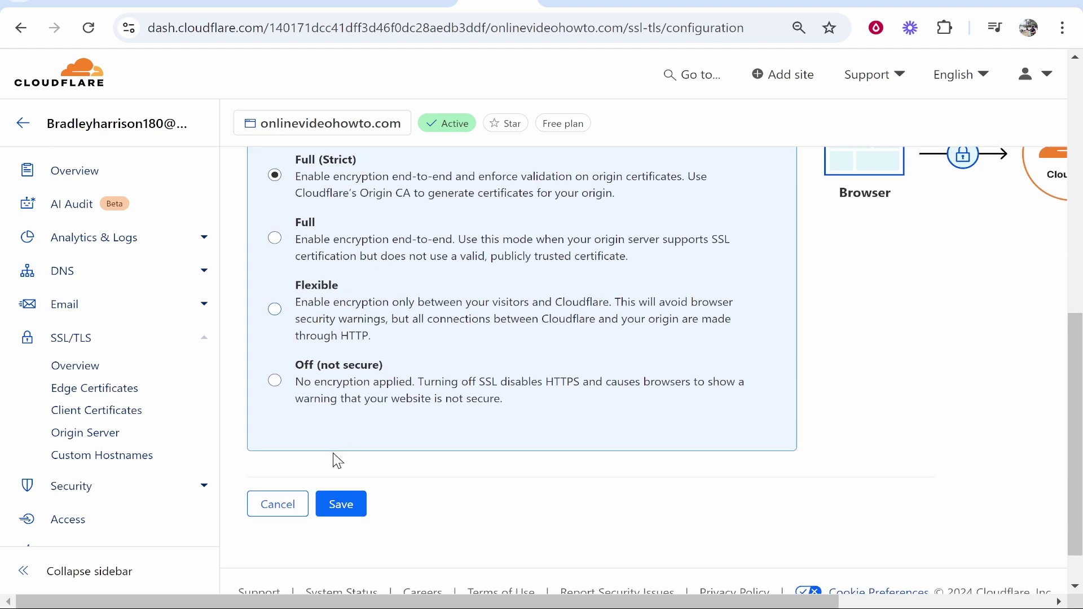
left_click(354, 502)
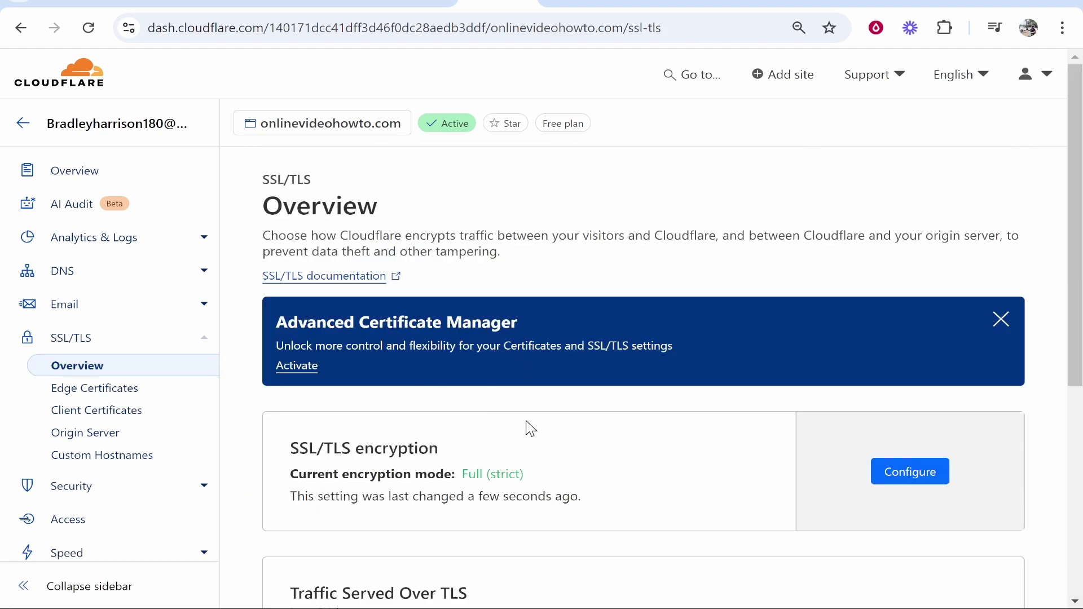
- Review the www domain's Cloudflare proxy warning, 48-hour propagation note and Needs attention status
scroll(612, 408, "down", 5)
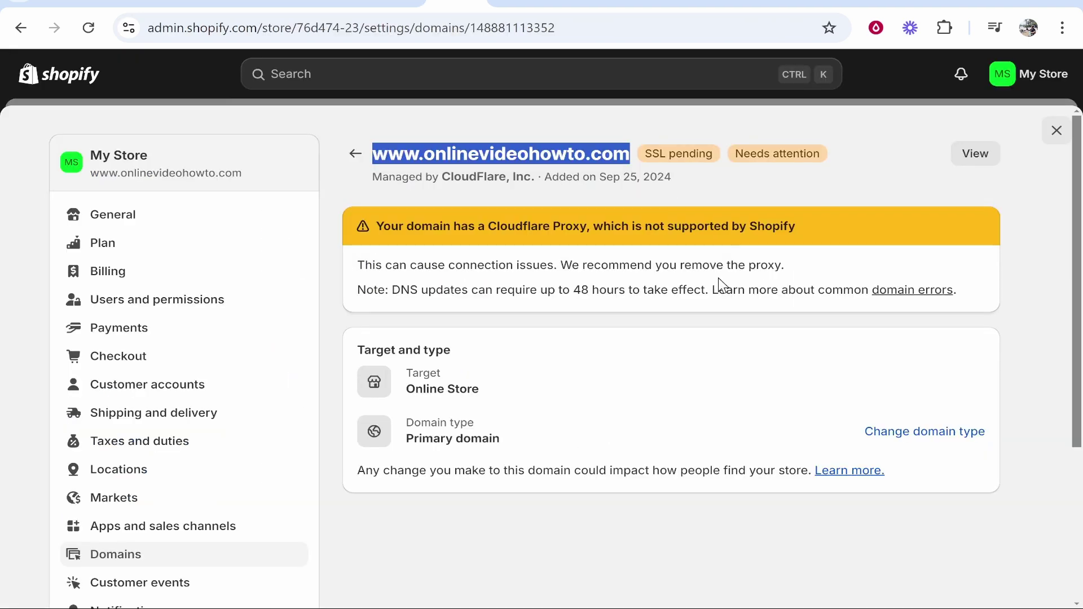
left_click(757, 201)
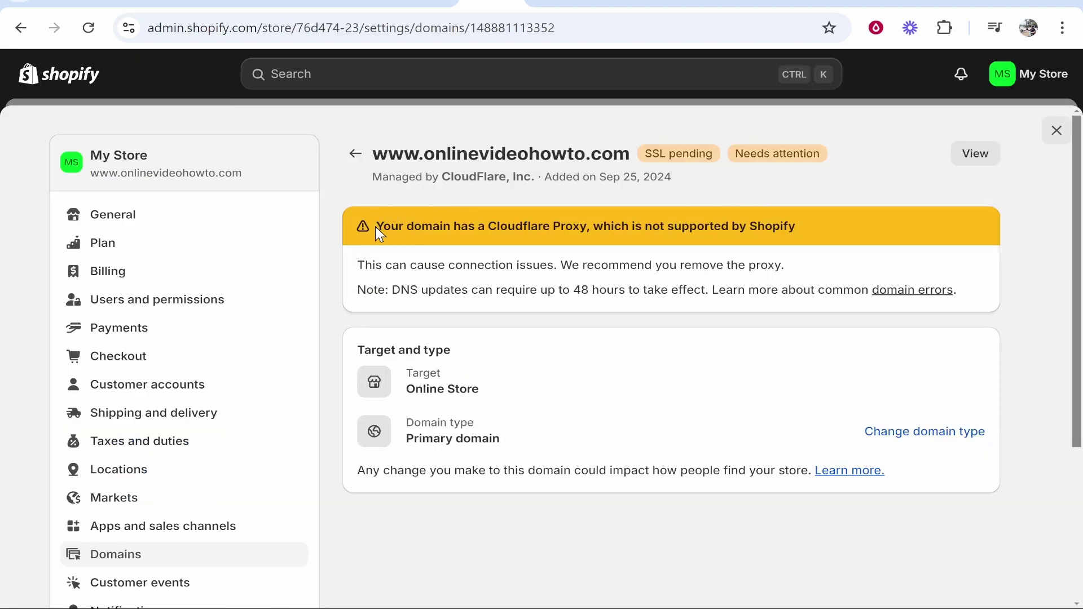
left_click_drag(374, 226, 718, 226)
left_click(590, 231)
left_click(718, 227)
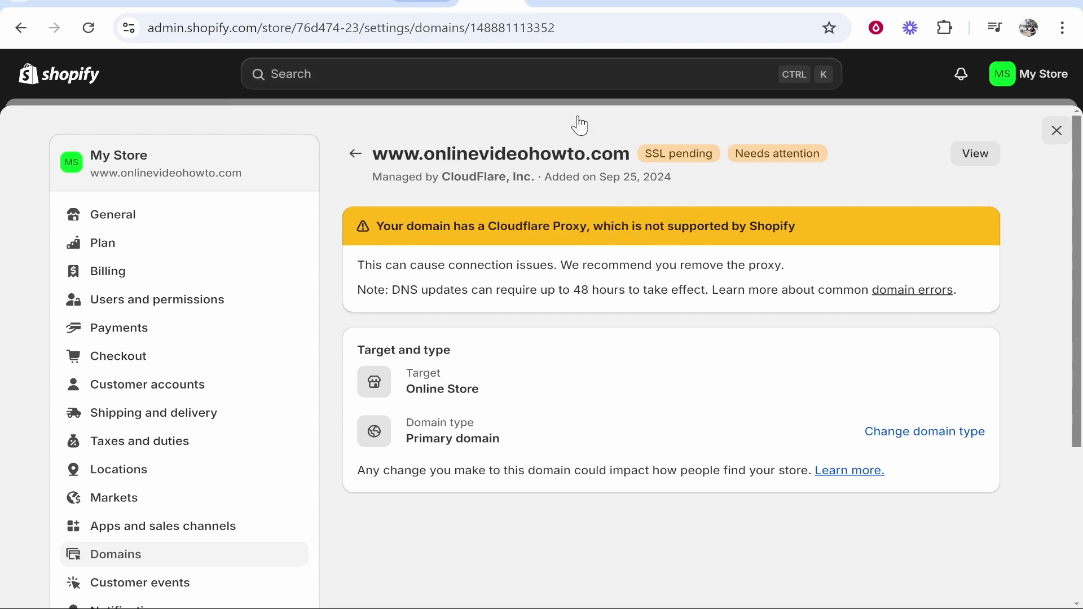
left_click_drag(572, 290, 692, 289)
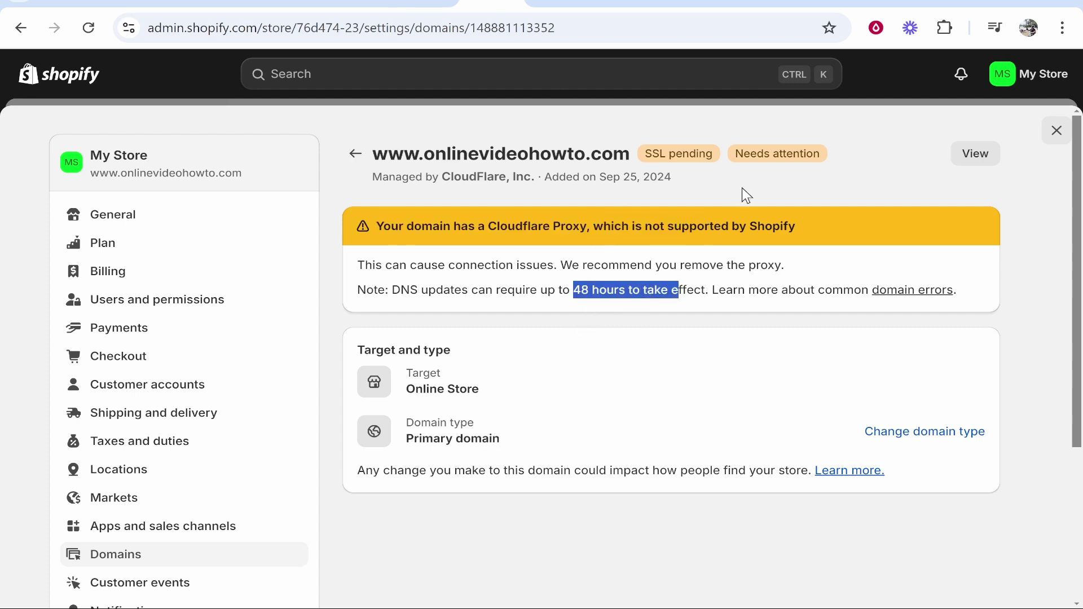
left_click_drag(735, 155, 836, 164)
left_click(836, 164)
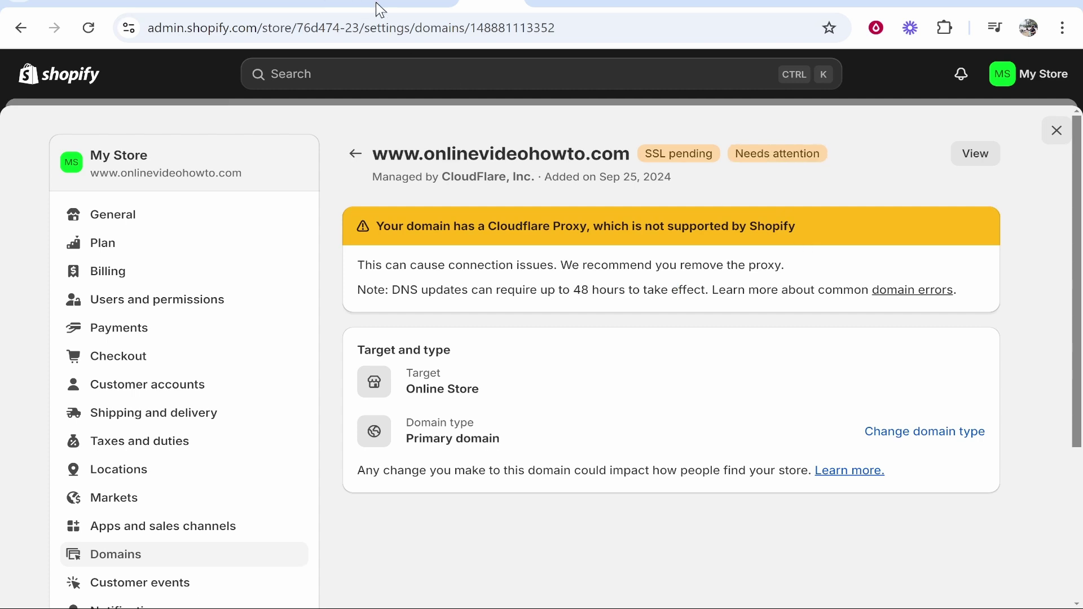
- Confirm the A record in Cloudflare is DNS only, then return to Shopify
left_click(423, 2)
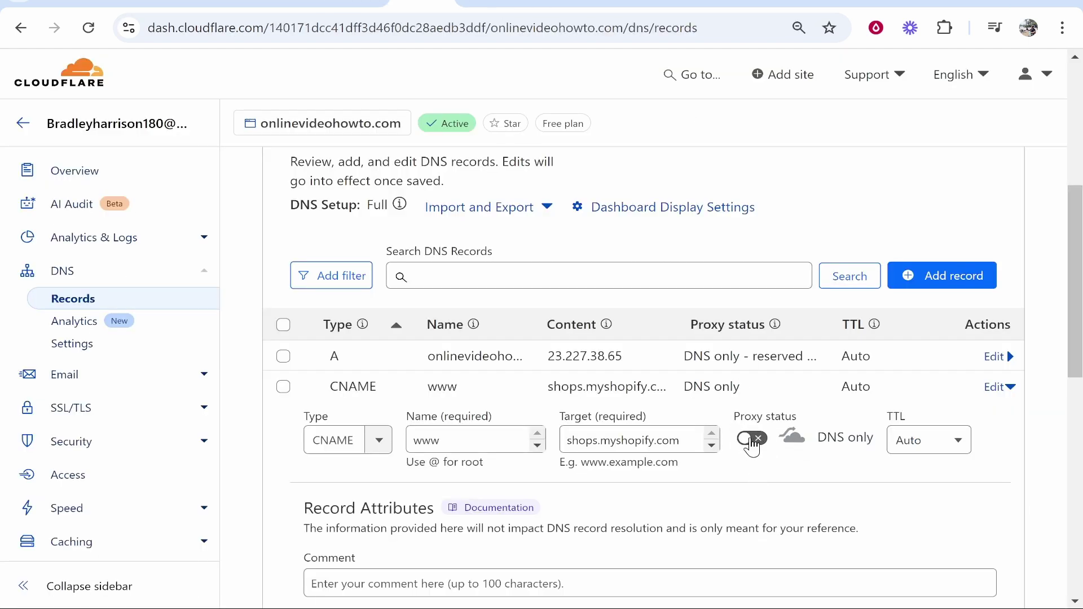
left_click(1000, 356)
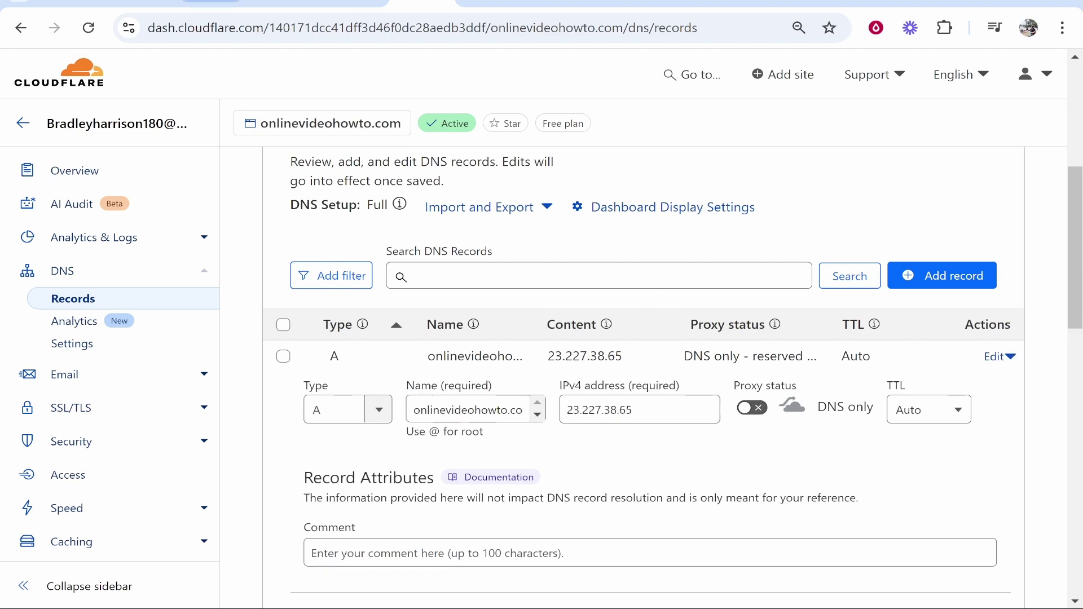
key("ctrl+Tab")
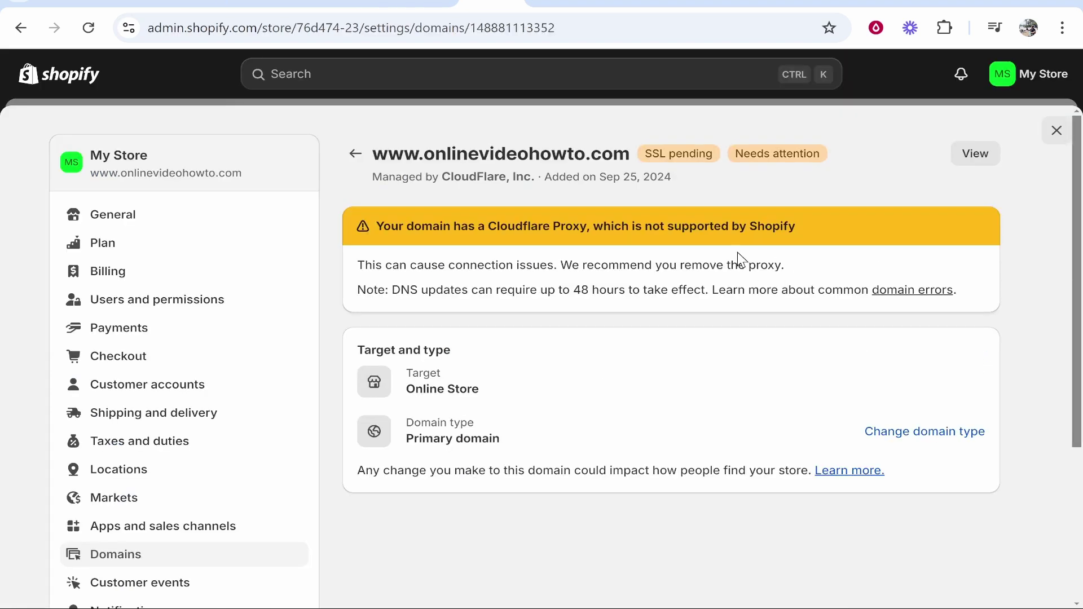
left_click_drag(619, 154, 381, 156)
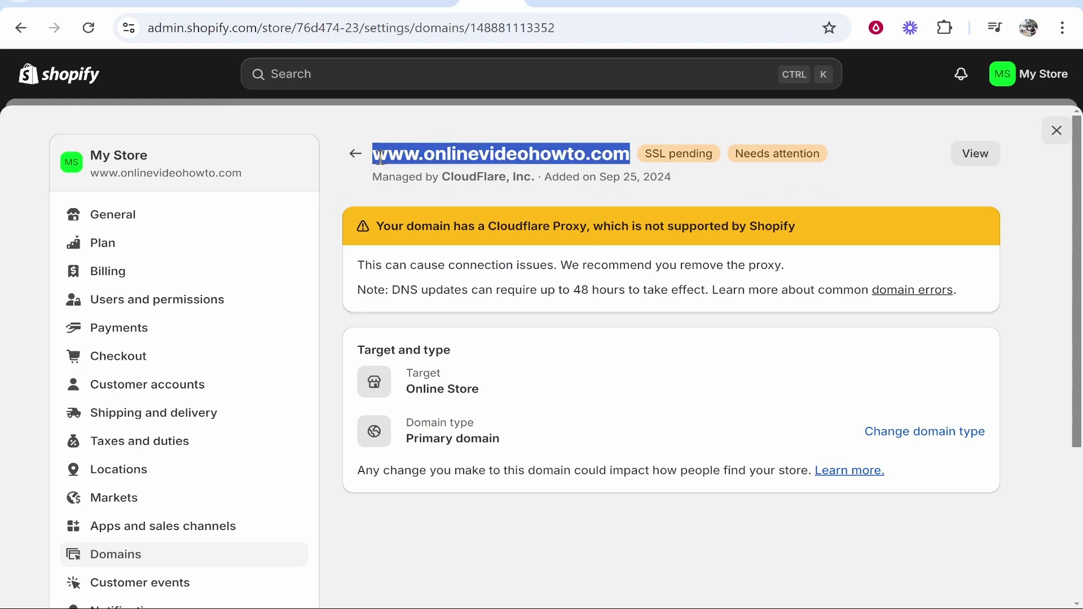
right_click(449, 149)
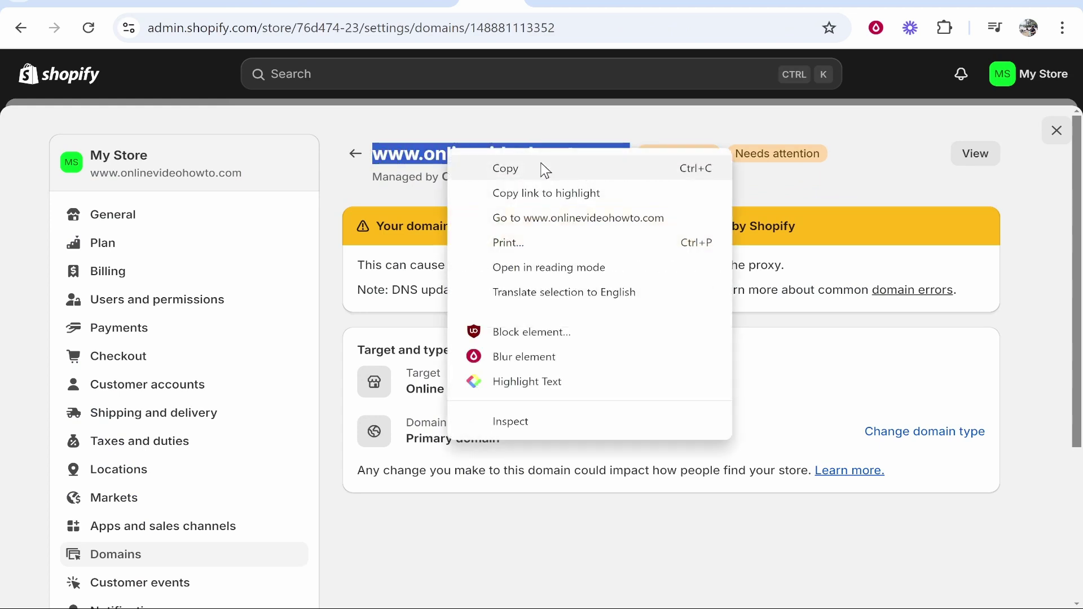
left_click(579, 220)
scroll(615, 315, "down", 3)
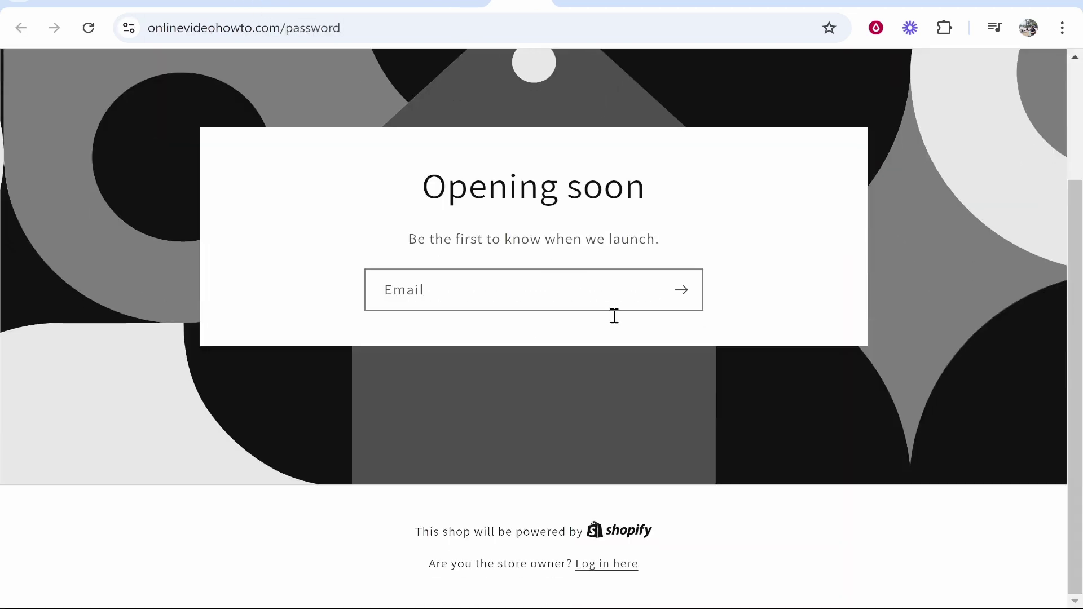
scroll(614, 316, "up", 3)
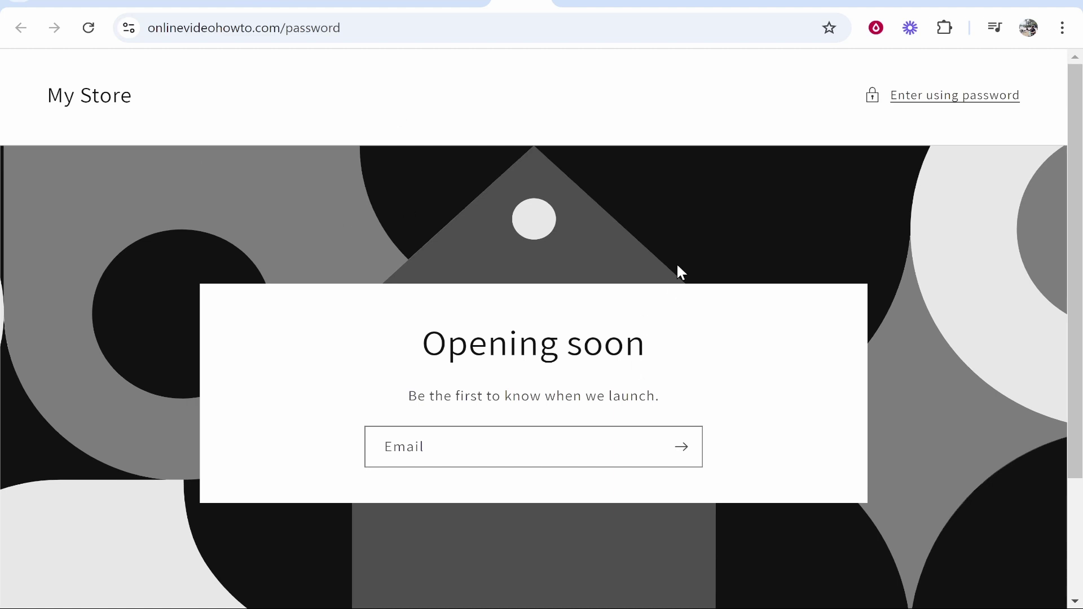
left_click(544, 5)
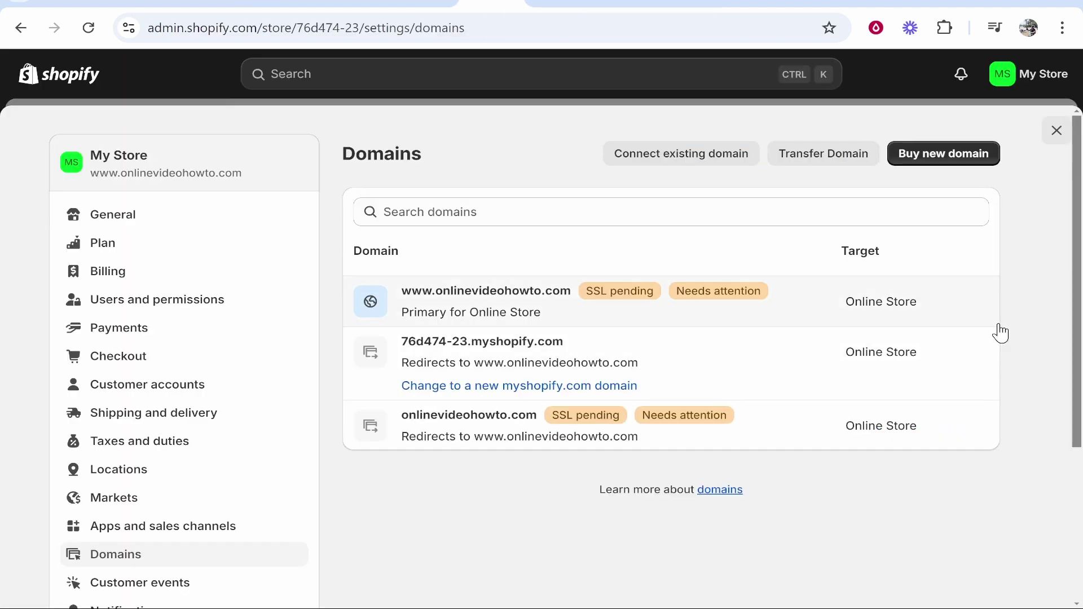